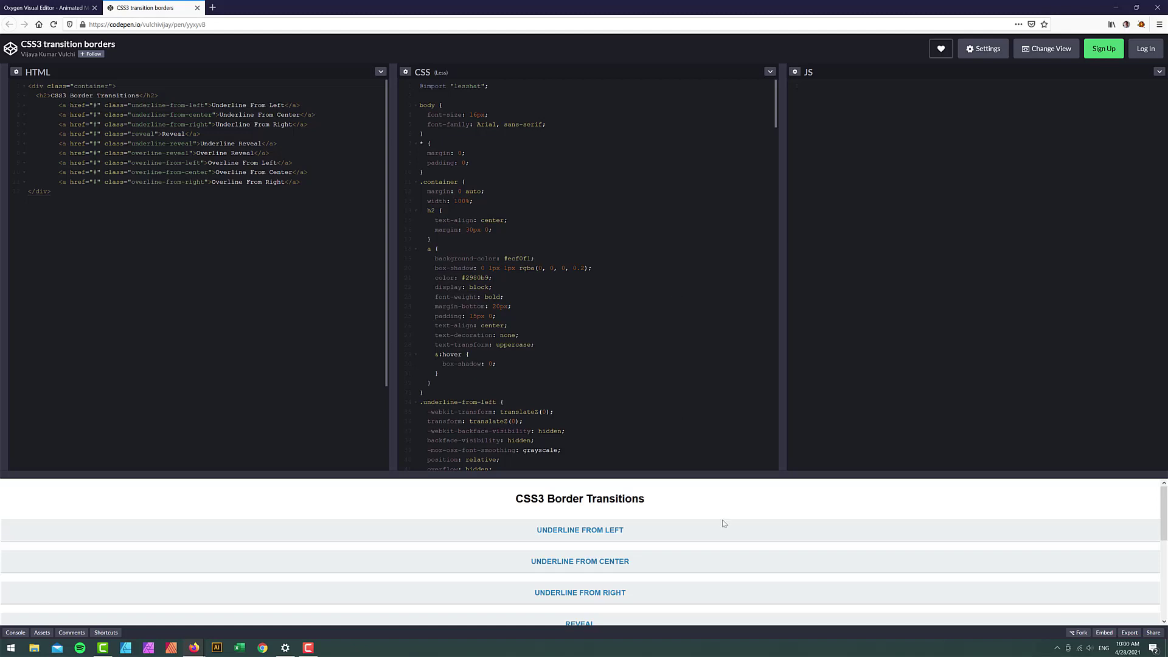
Step: Enlarge the CodePen preview to examine all the CSS3 border transition effects, and restore some room for the CSS code
scroll(720, 494, "down", 1)
scroll(687, 530, "up", 1)
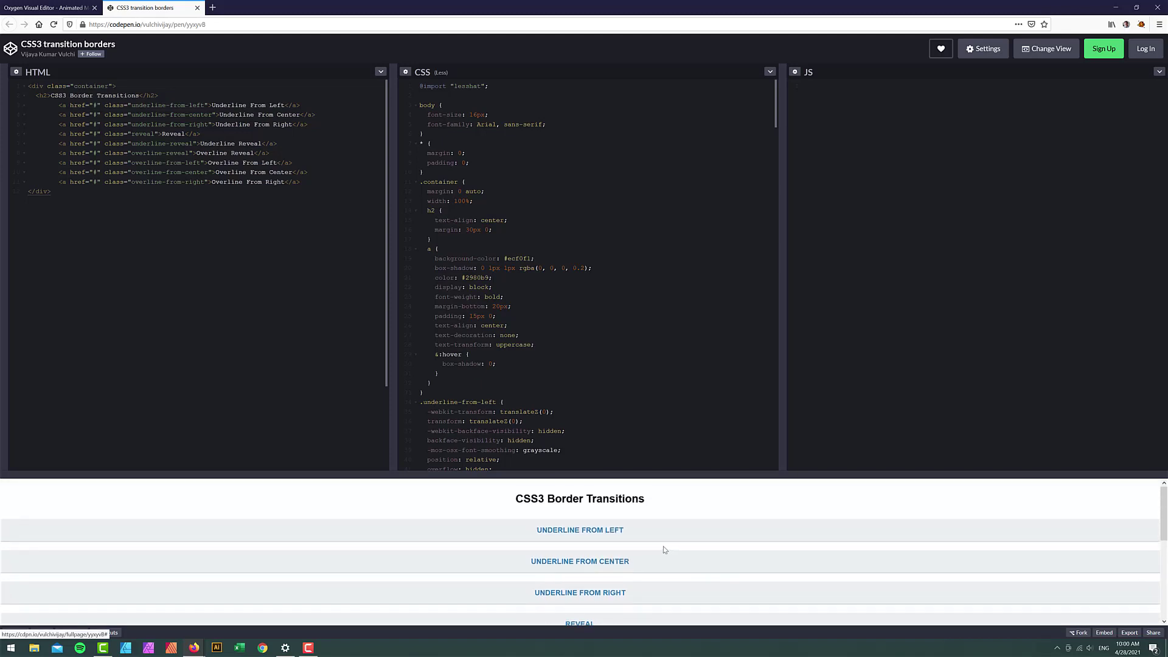
left_click_drag(608, 474, 590, 250)
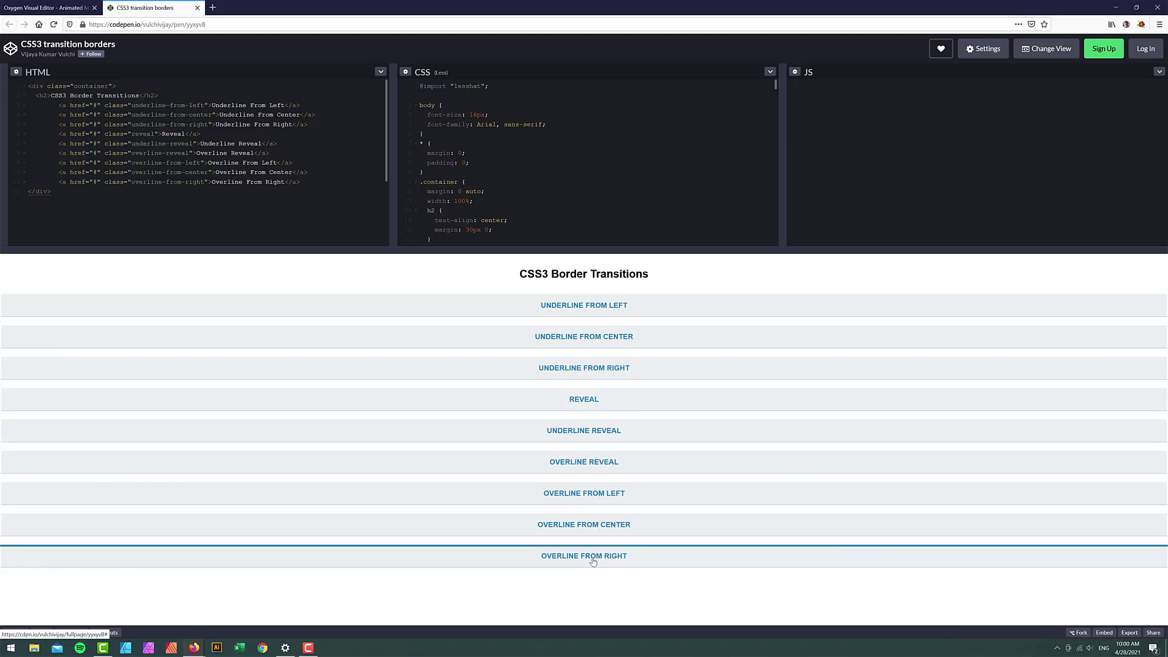
left_click_drag(636, 250, 644, 399)
scroll(549, 191, "down", 2)
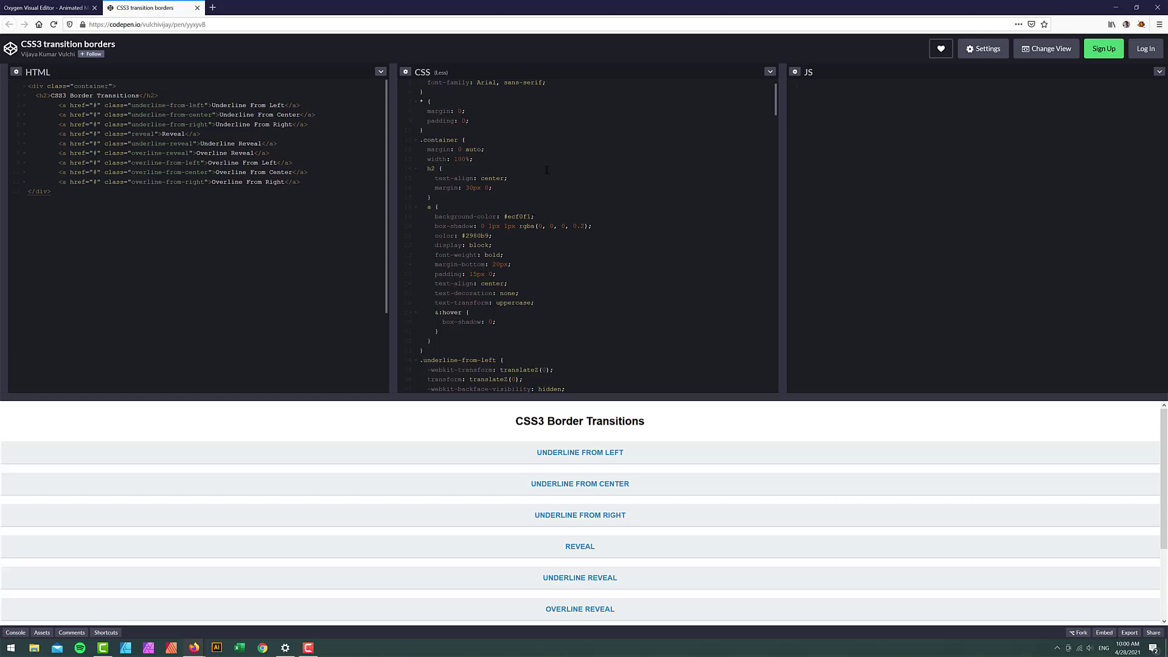
Step: Switch to the Oxygen editor and review the size and spacing settings of the main section
left_click(49, 7)
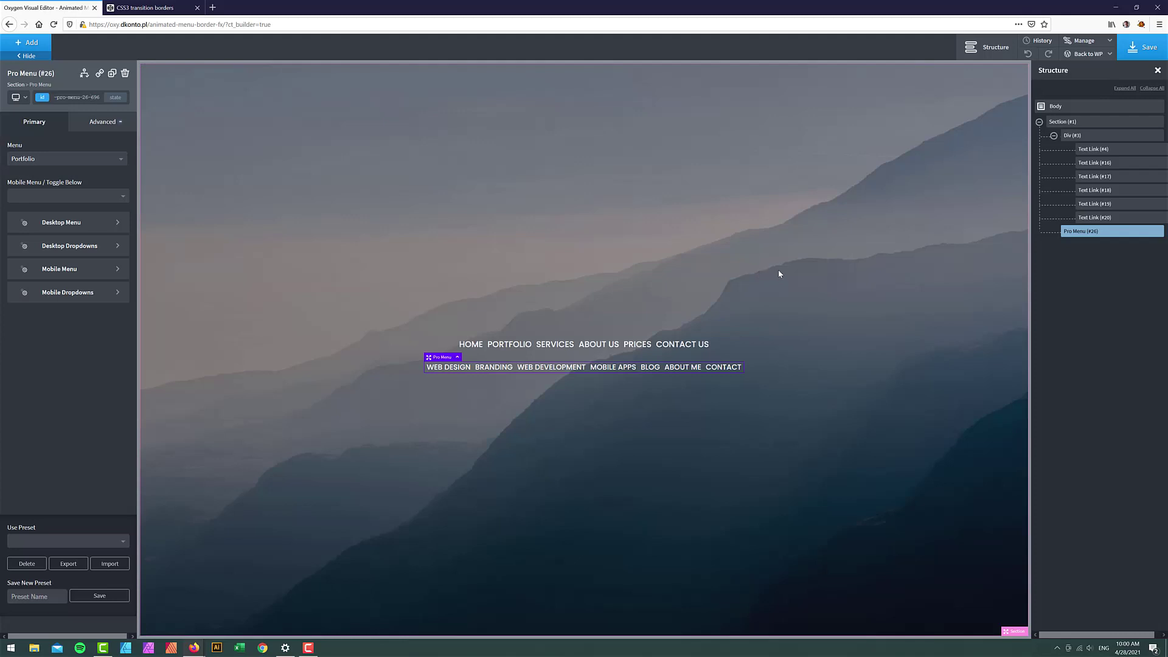
left_click(1061, 123)
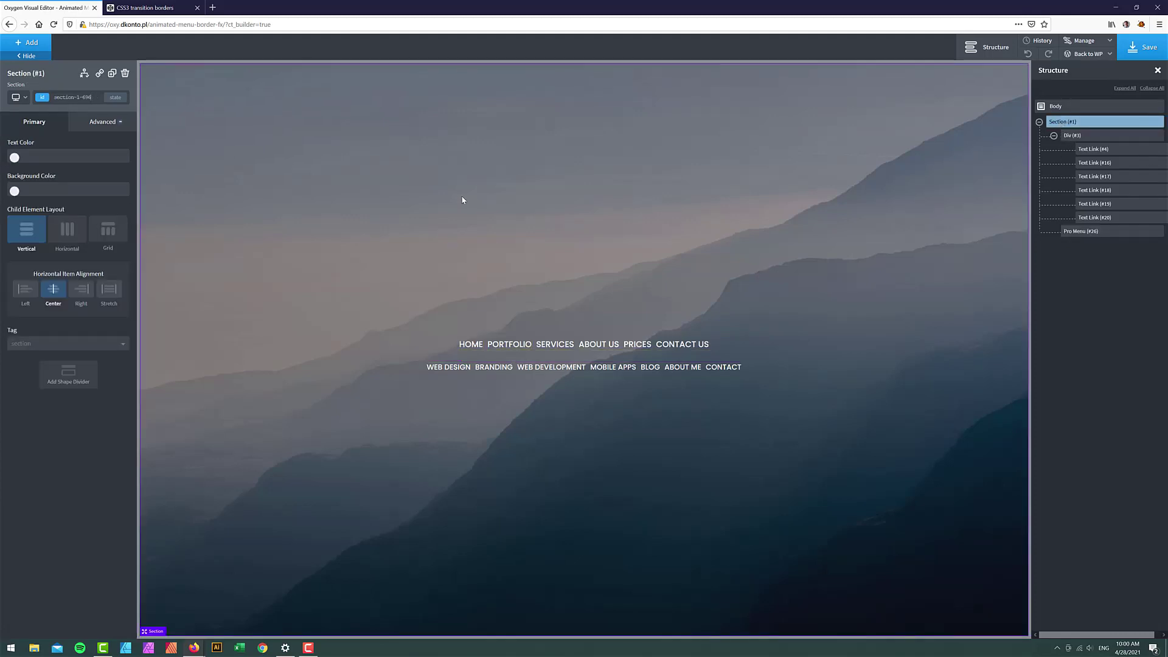
left_click(101, 125)
left_click(73, 171)
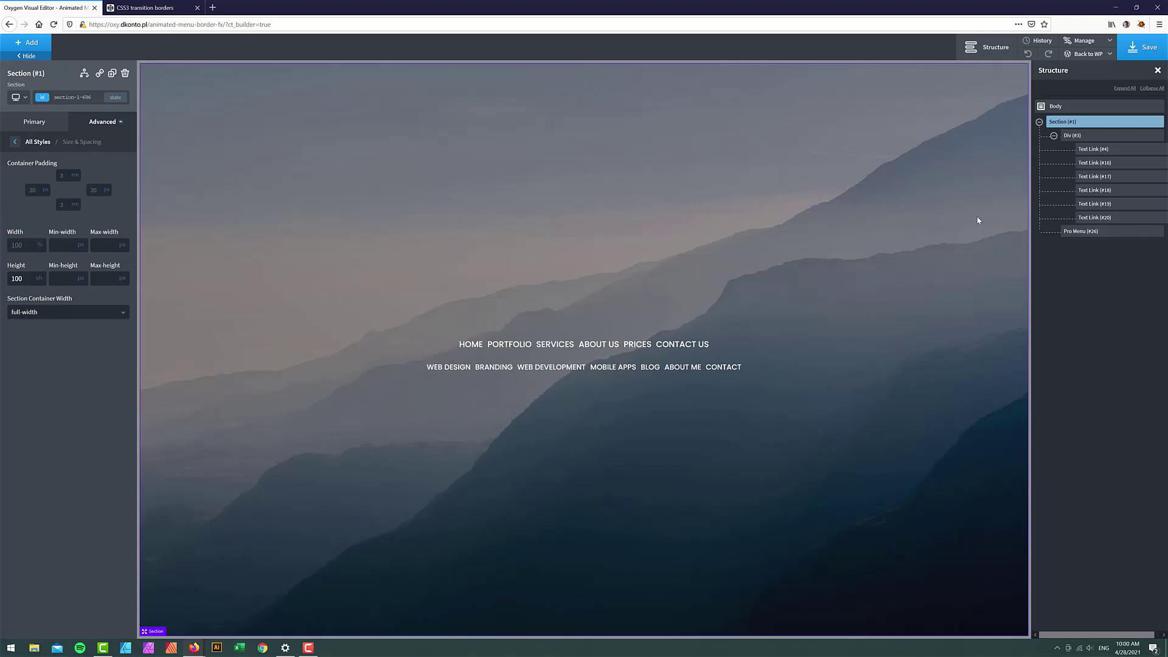
Step: Review the link container's layout and the HOME text link's font size, padding and margins
left_click(1072, 135)
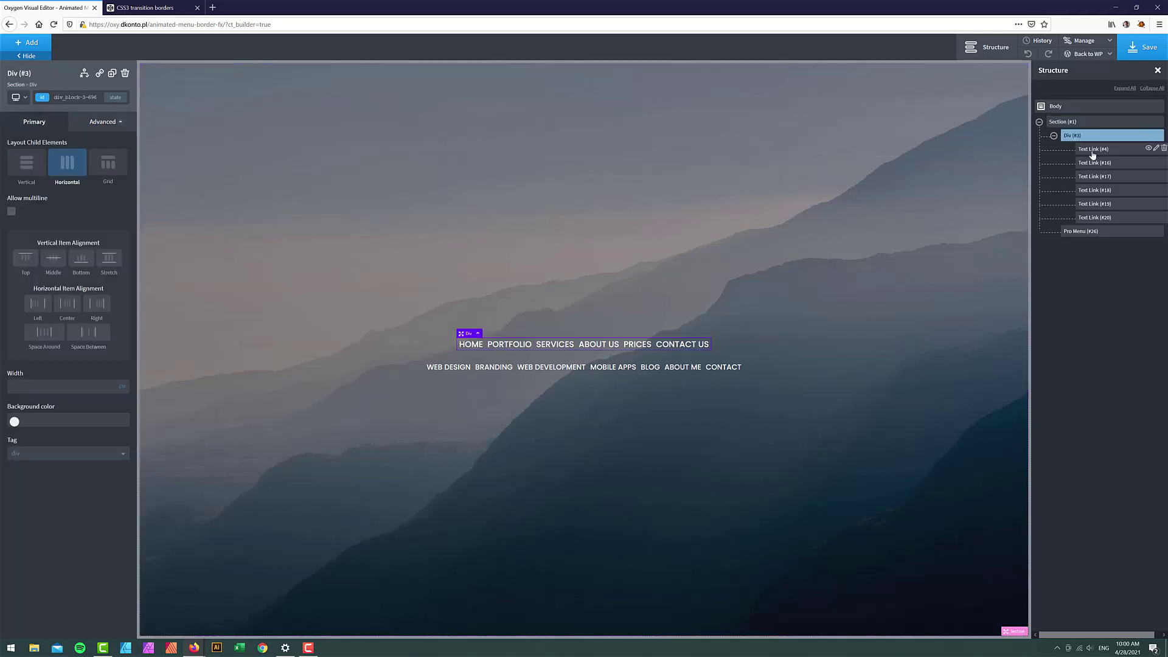
left_click(1093, 151)
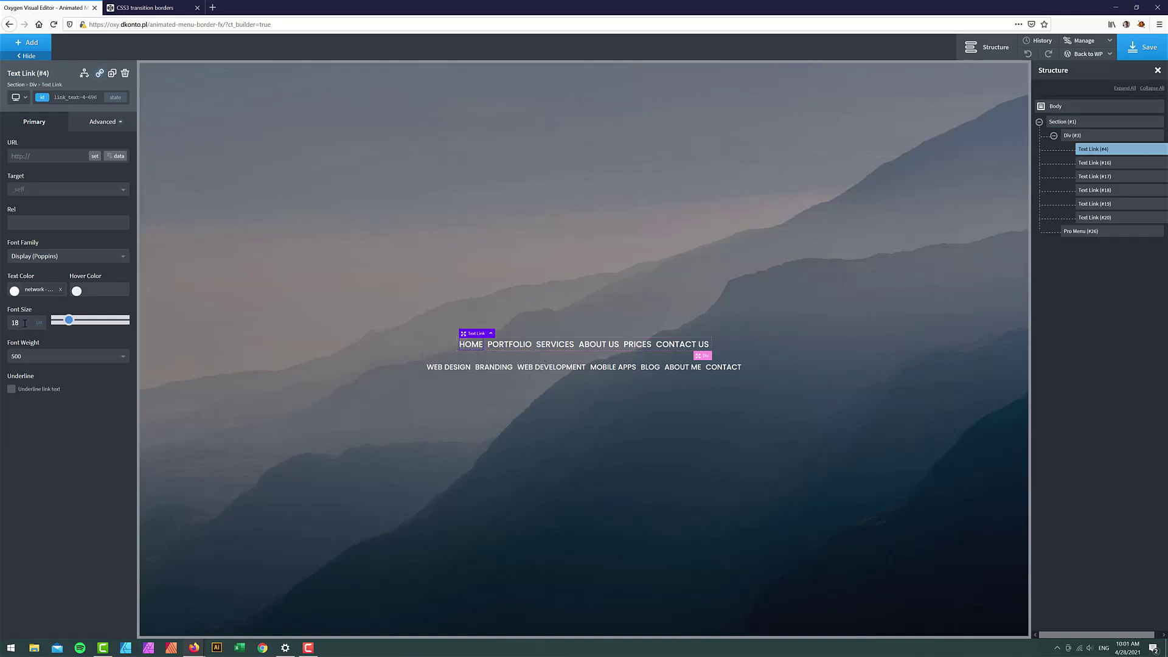
left_click_drag(25, 323, 9, 322)
left_click(104, 123)
left_click(73, 172)
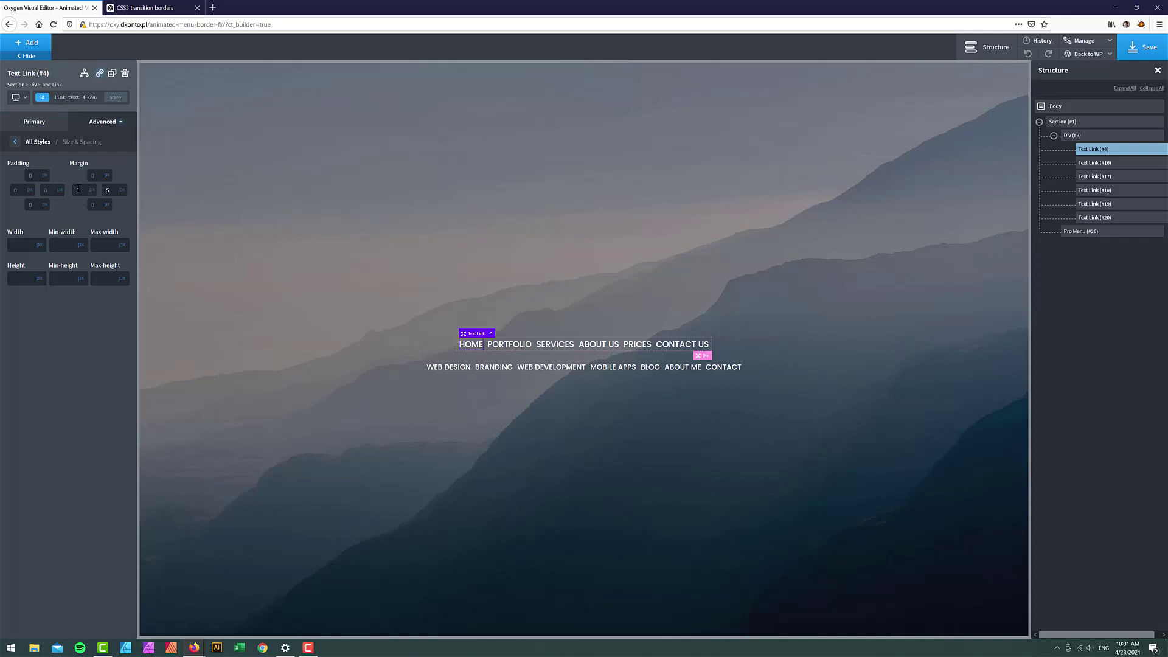
Step: Review the desktop menu typography settings of the Pro Menu
left_click(1075, 231)
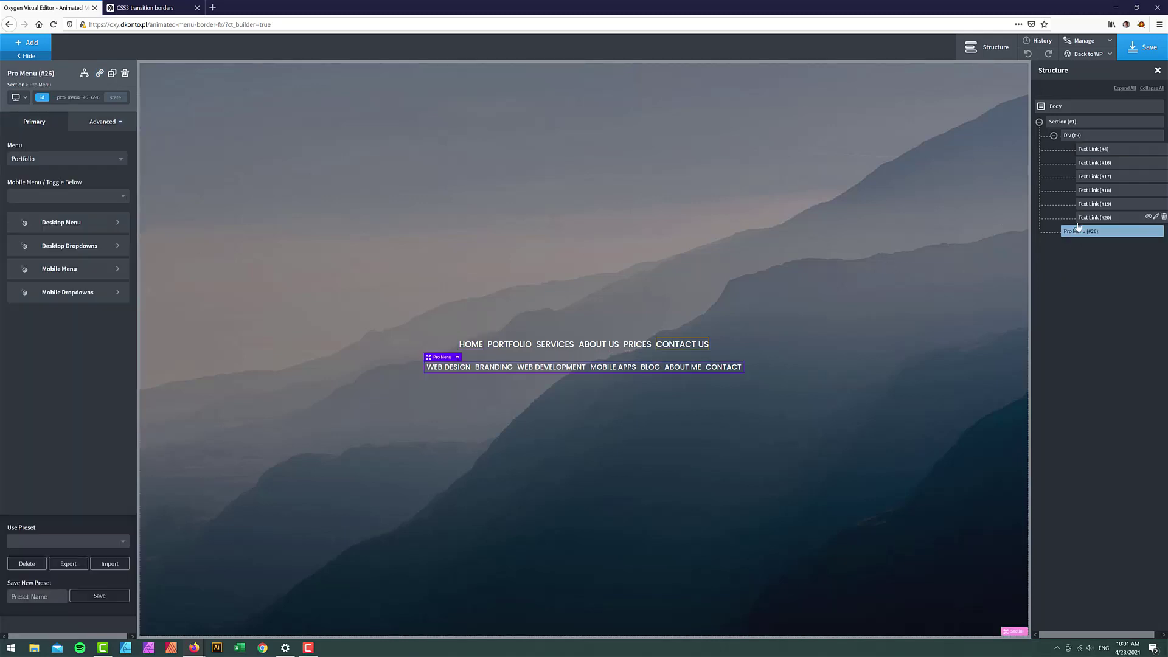
left_click(67, 223)
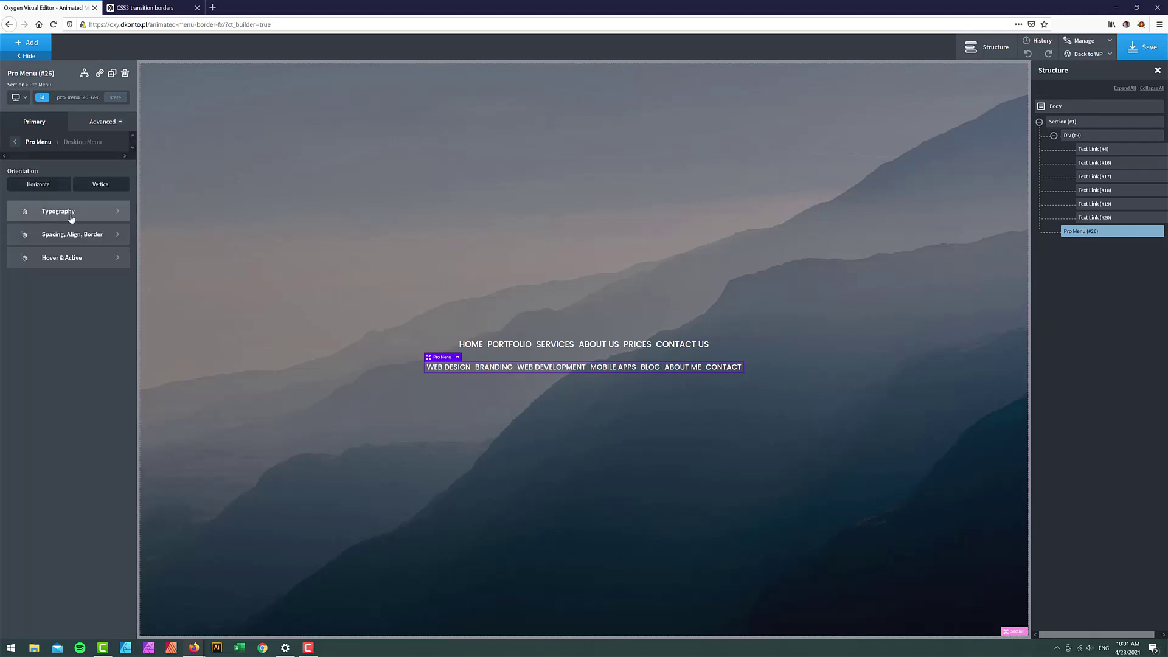
left_click(58, 211)
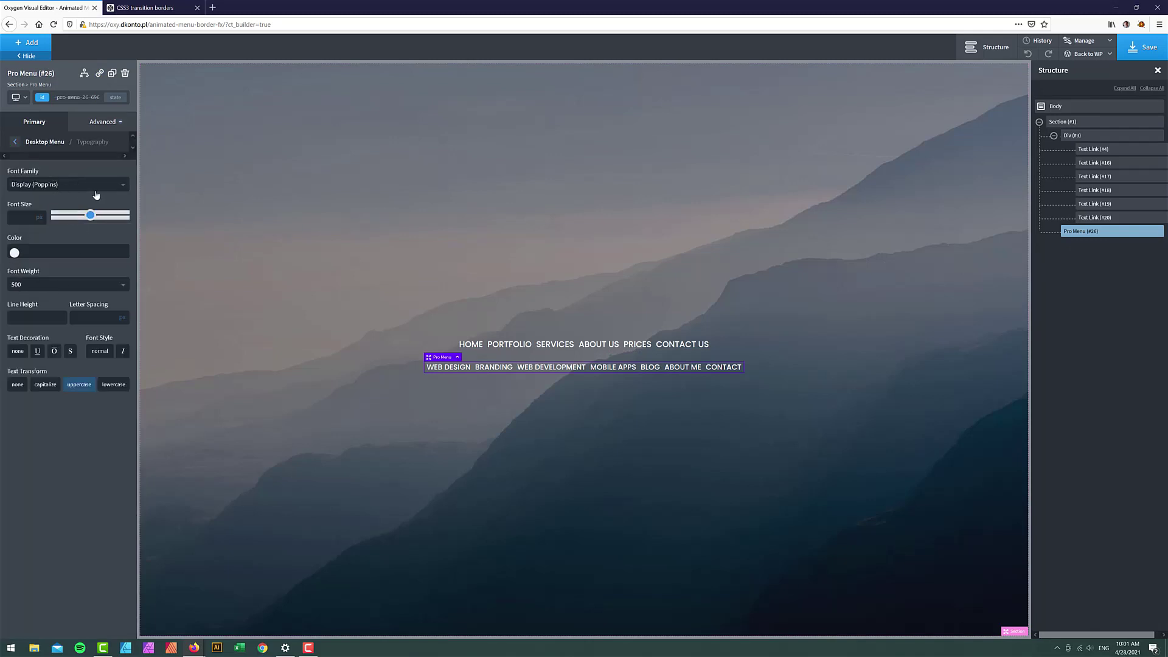
left_click(16, 142)
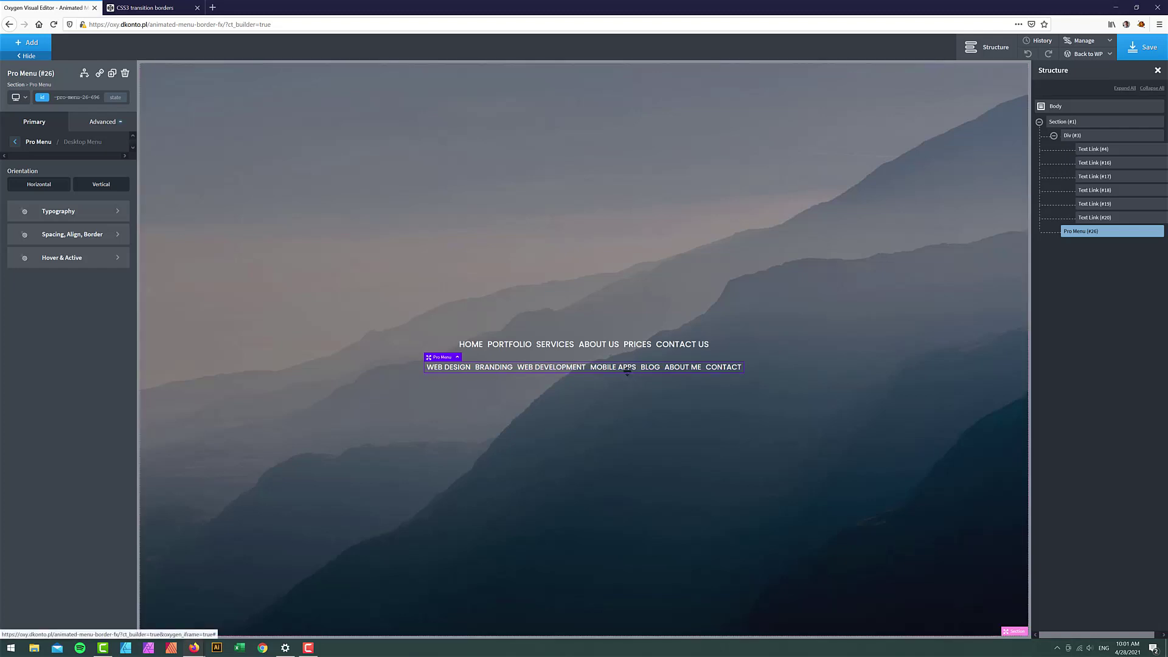
Step: Create a new stylesheet named borderFX
left_click(1086, 48)
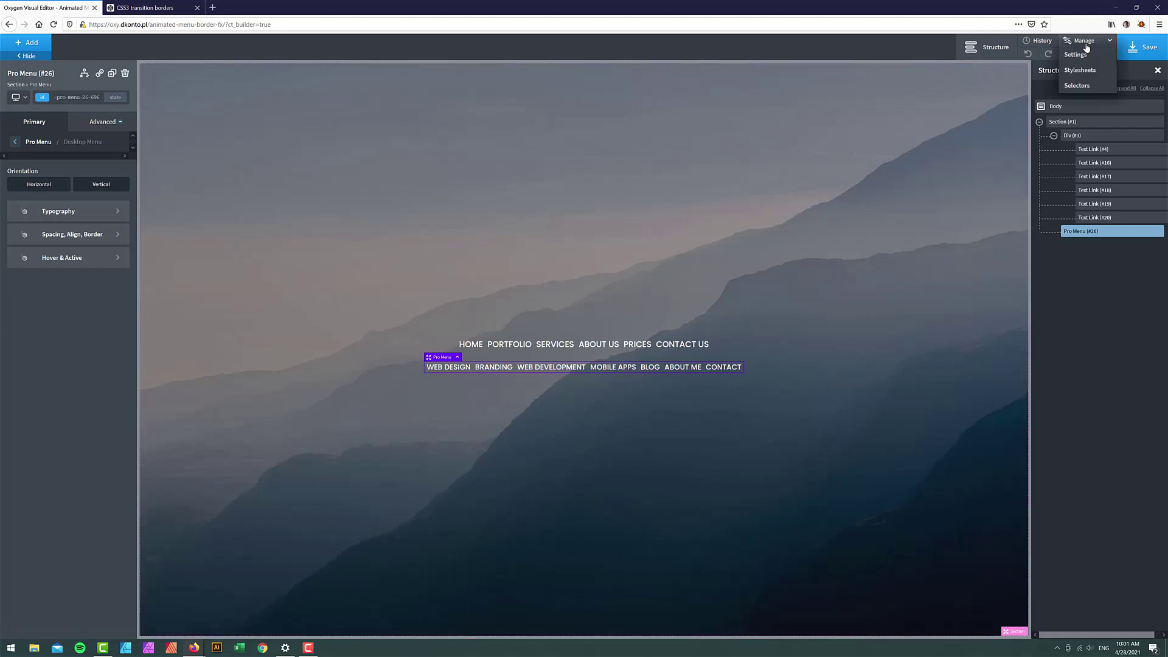
left_click(1082, 70)
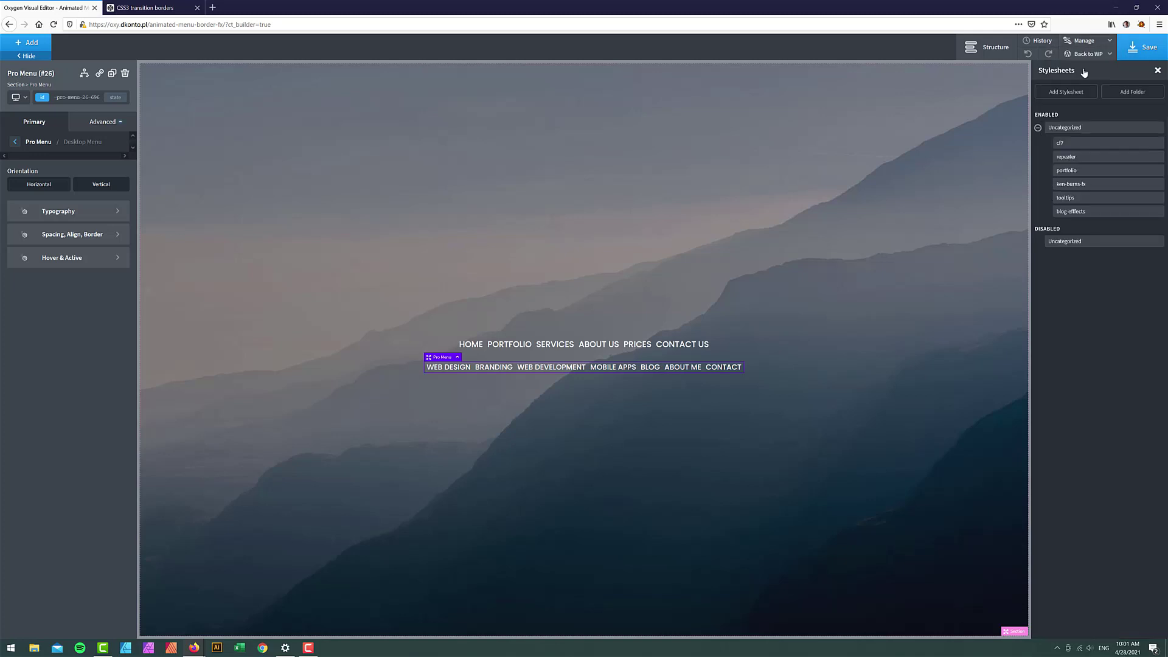
left_click(1068, 92)
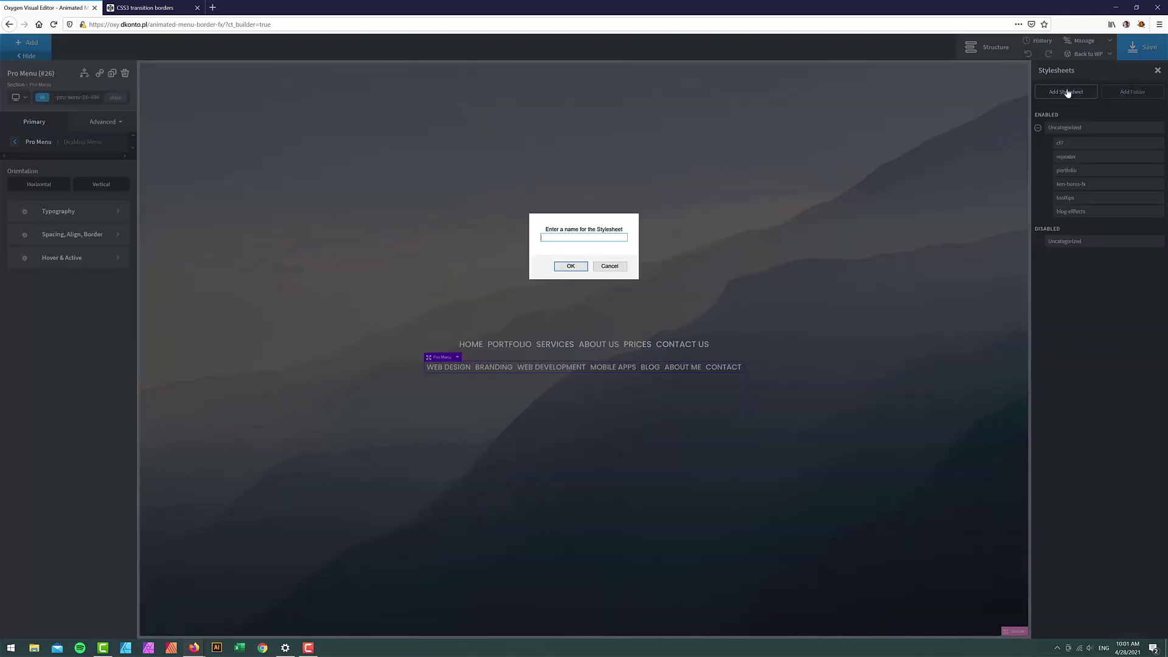
type("borderFX")
left_click(570, 266)
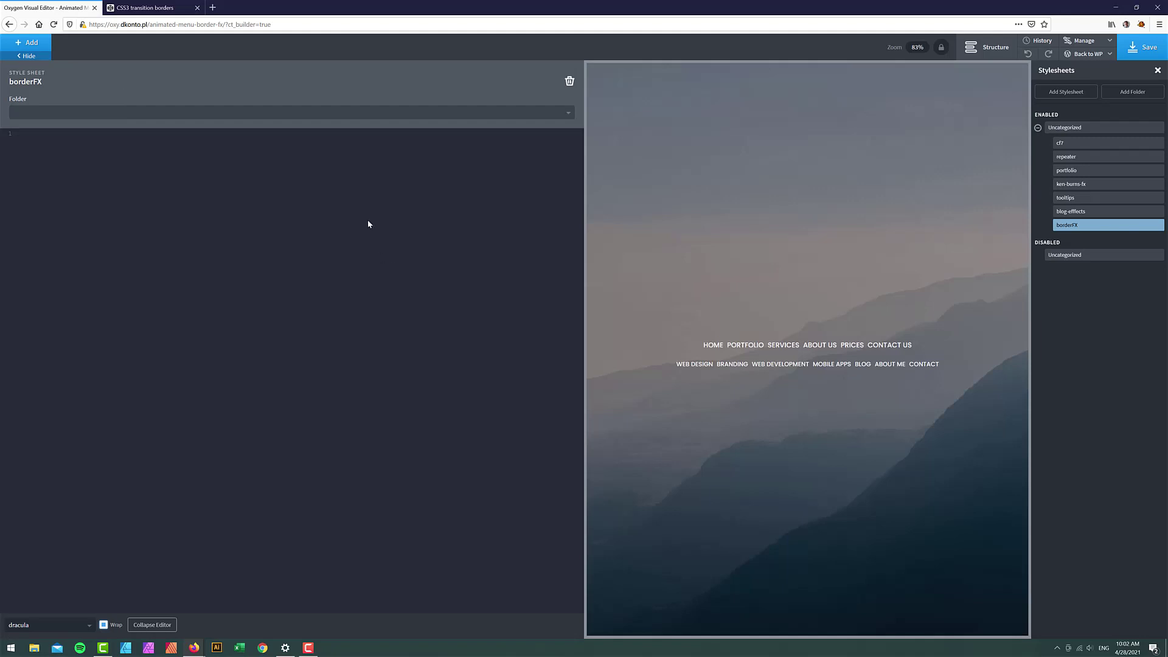
Step: Copy the whole .underline-from-left rule from the CodePen CSS and paste it into the borderFX stylesheet in Oxygen
left_click(148, 5)
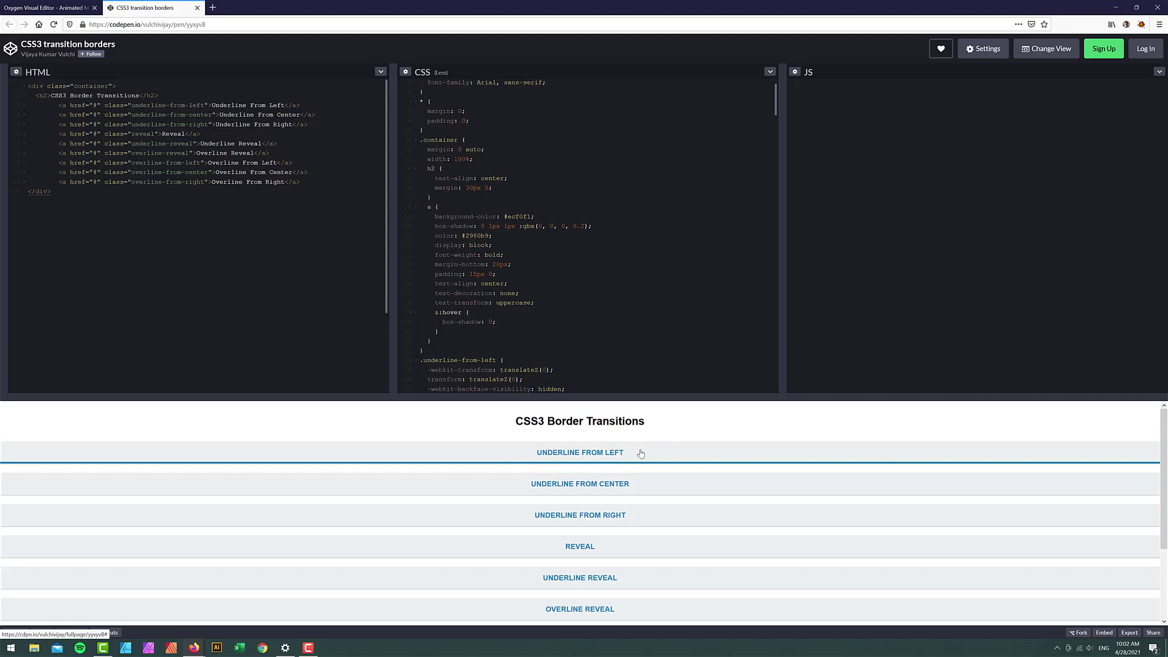
scroll(557, 240, "up", 2)
scroll(558, 222, "down", 5)
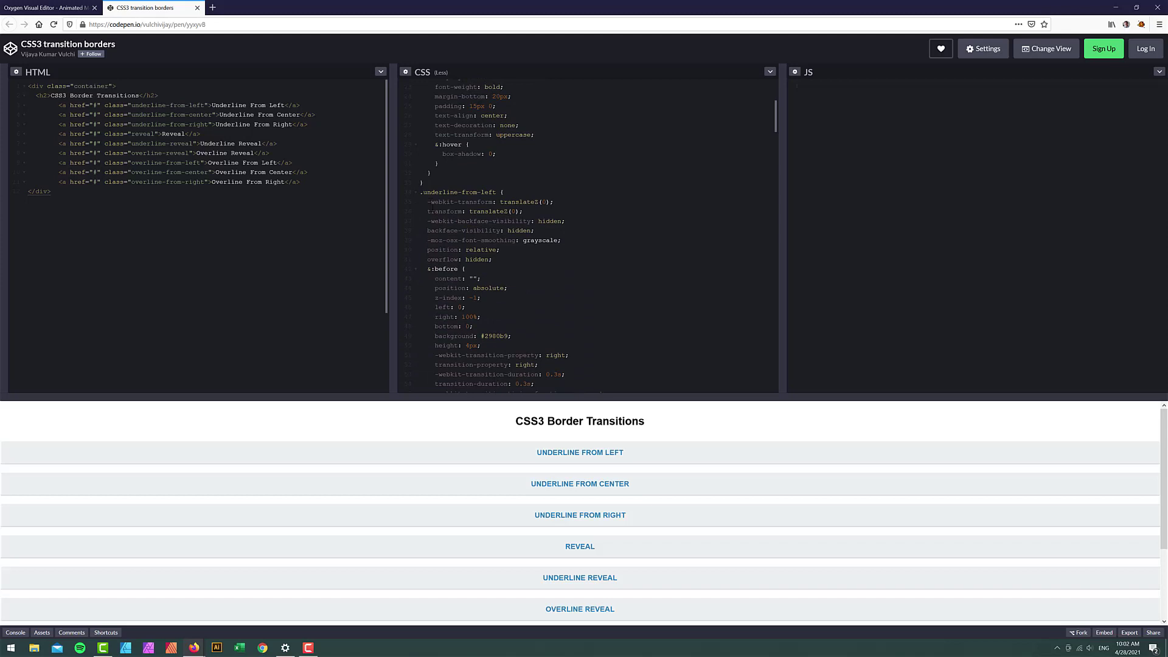
left_click_drag(420, 192, 538, 240)
key("ctrl+c")
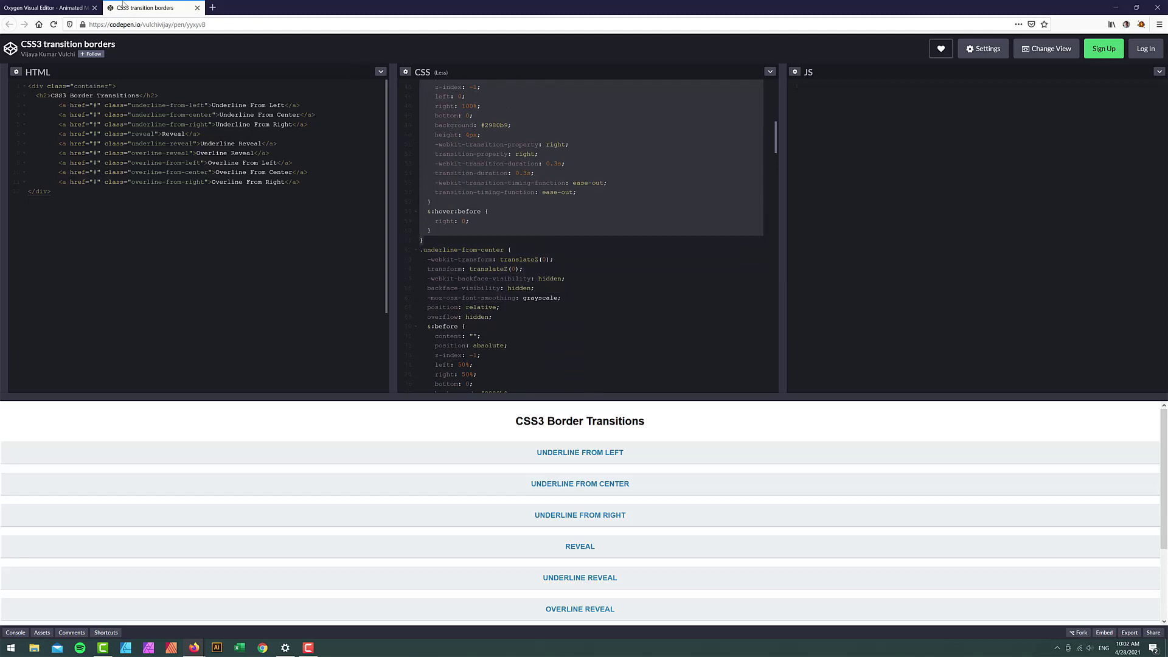
left_click(49, 8)
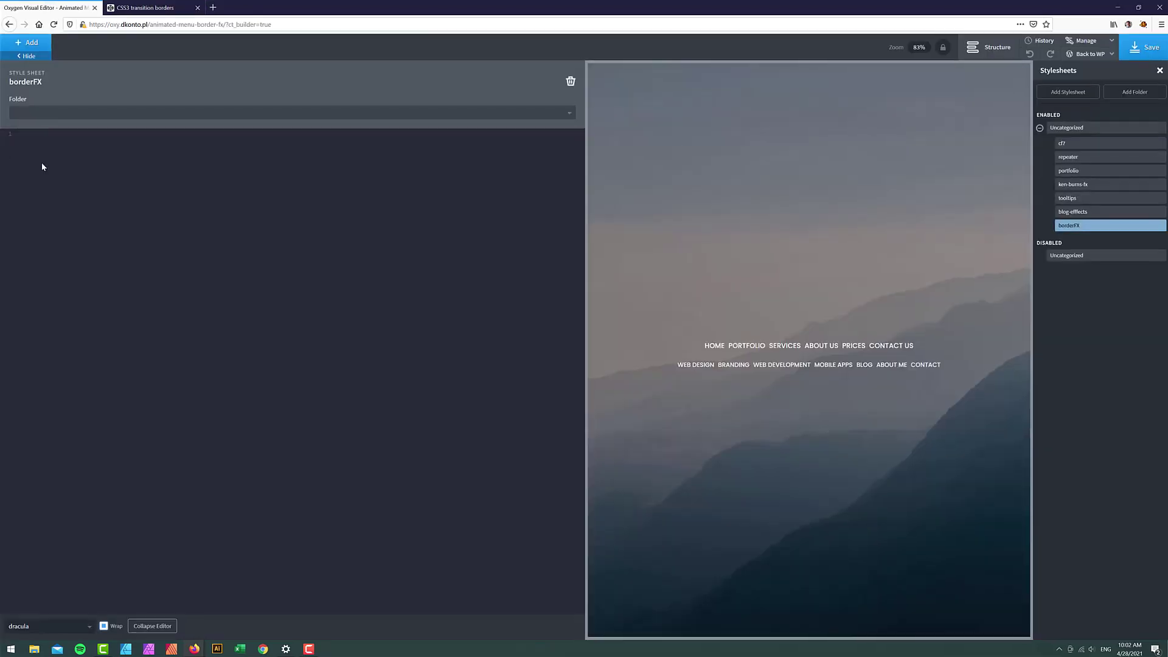
key("ctrl+v")
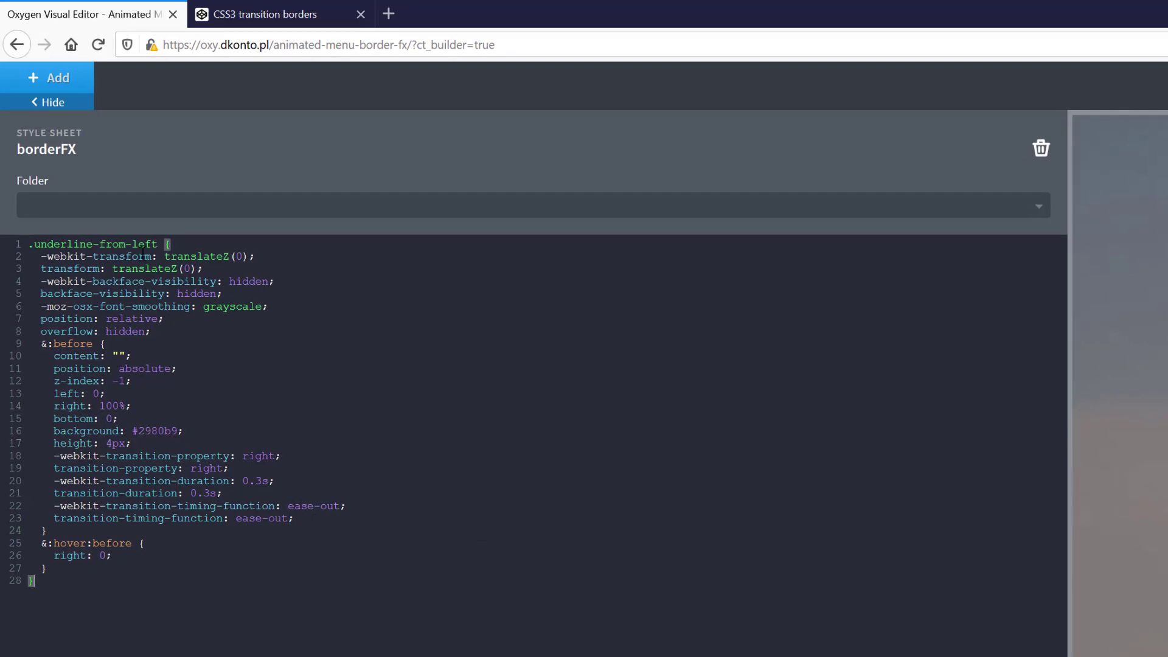
Step: Copy the underline-from-left class name from the stylesheet and assign it as a class to the HOME text link
left_click_drag(159, 244, 37, 239)
key("ctrl+c")
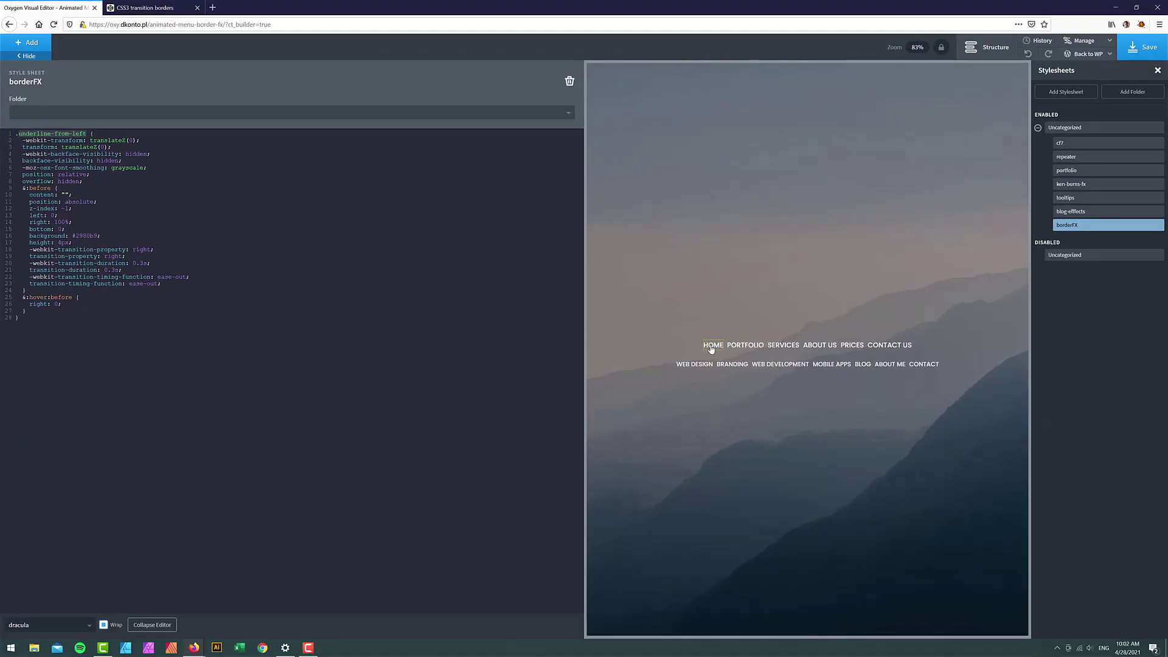
left_click(711, 348)
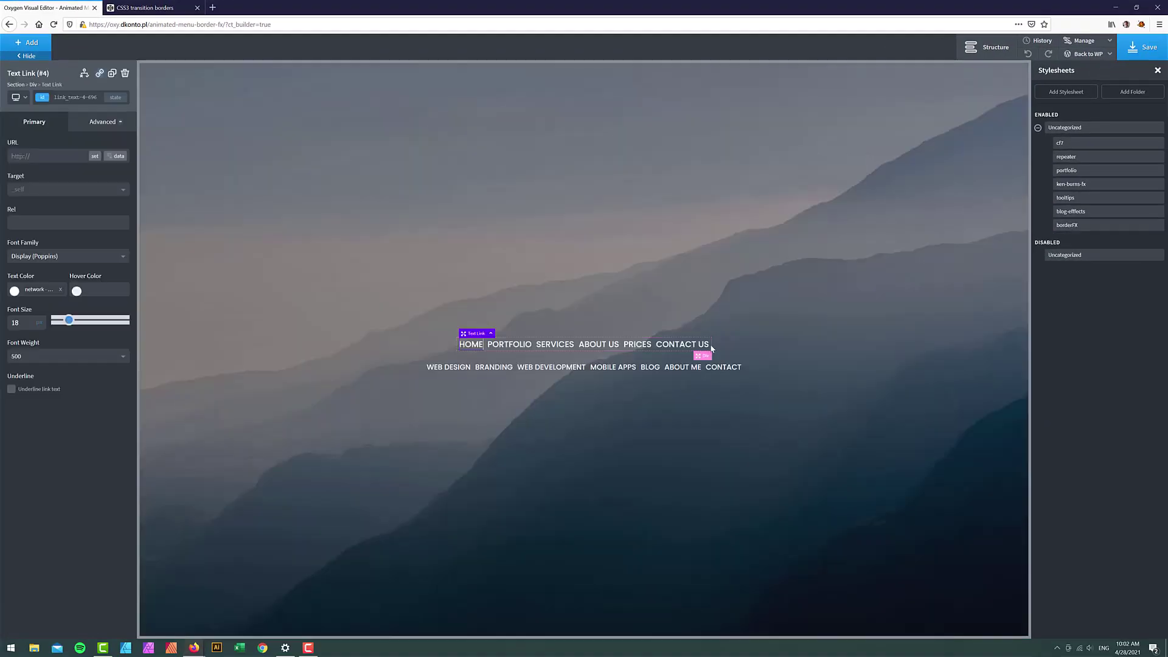
left_click(67, 99)
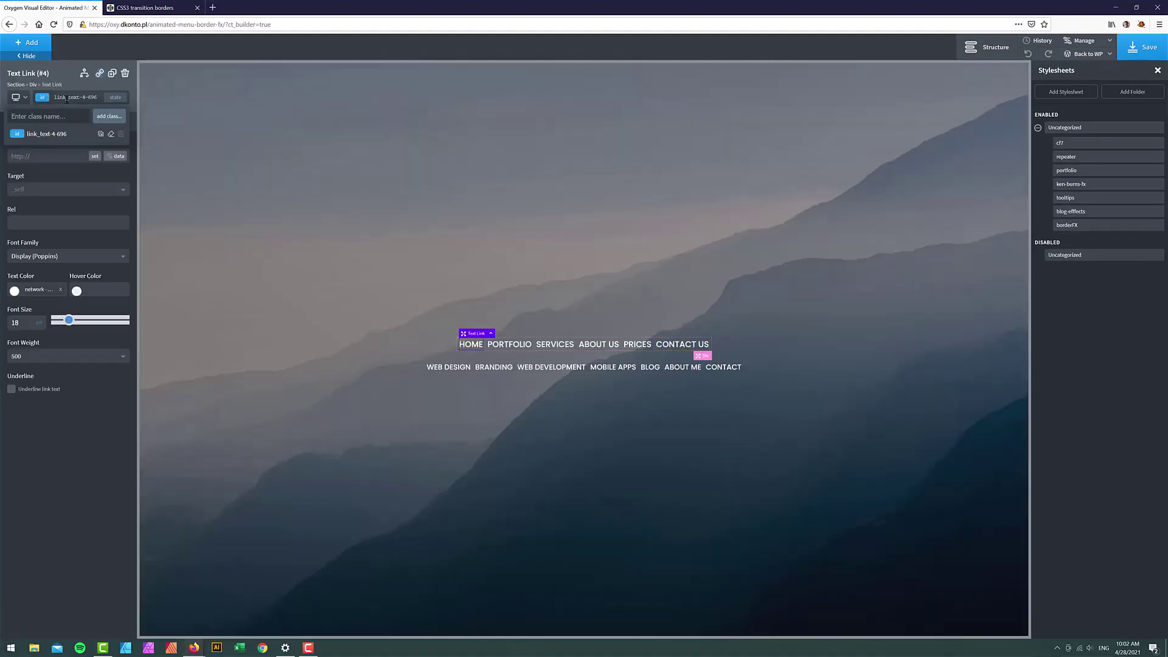
key("ctrl+v")
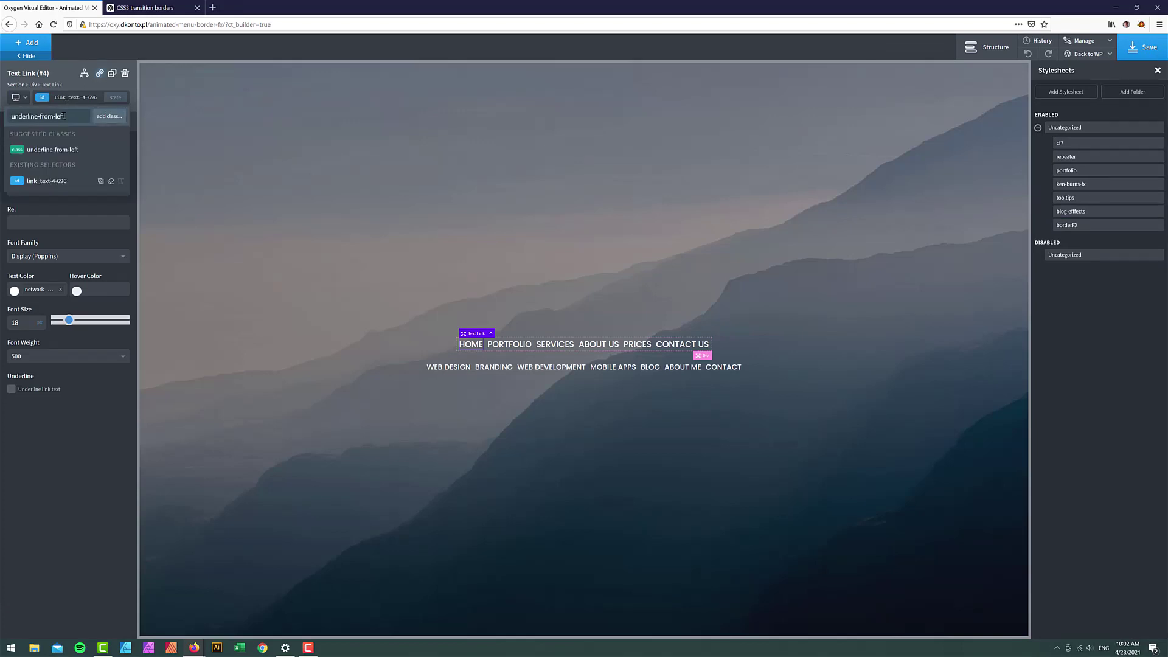
left_click(57, 148)
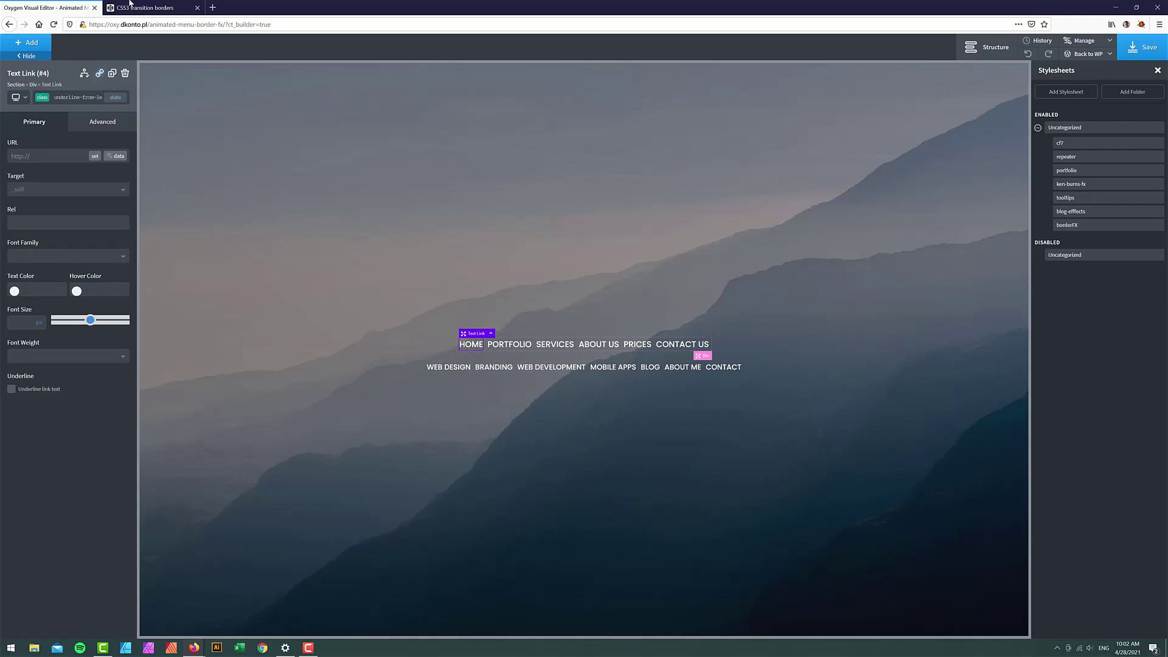
Step: Check the nested & selectors in the CodePen's Less code and return to the Oxygen editor
left_click(130, 2)
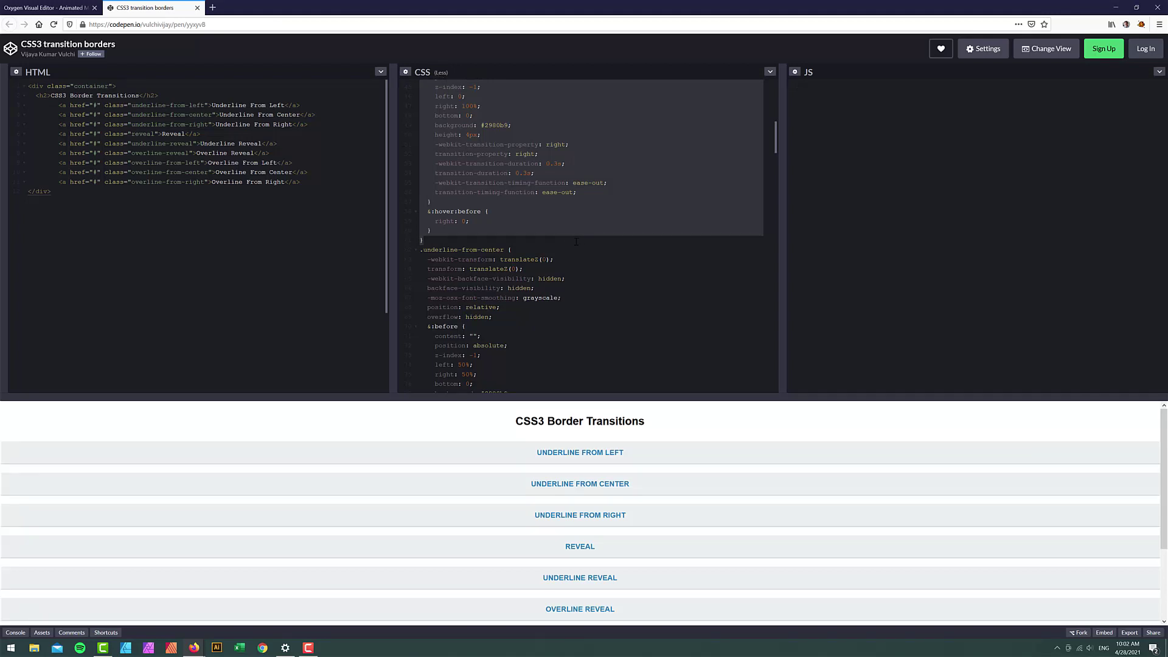
left_click(544, 232)
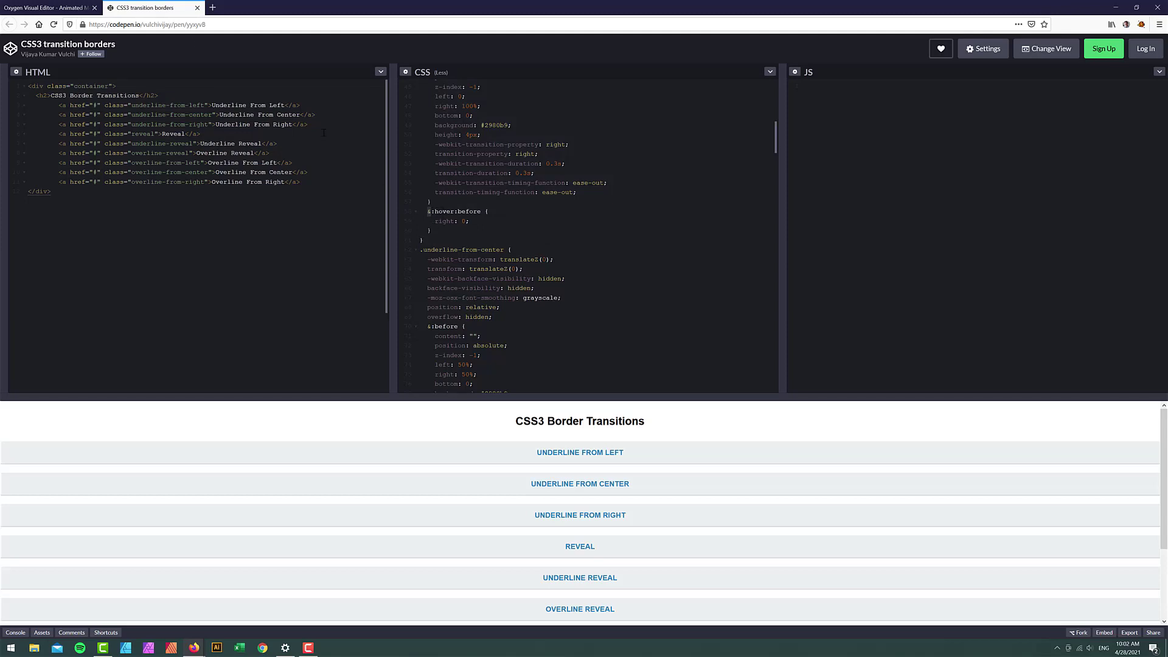
left_click(78, 5)
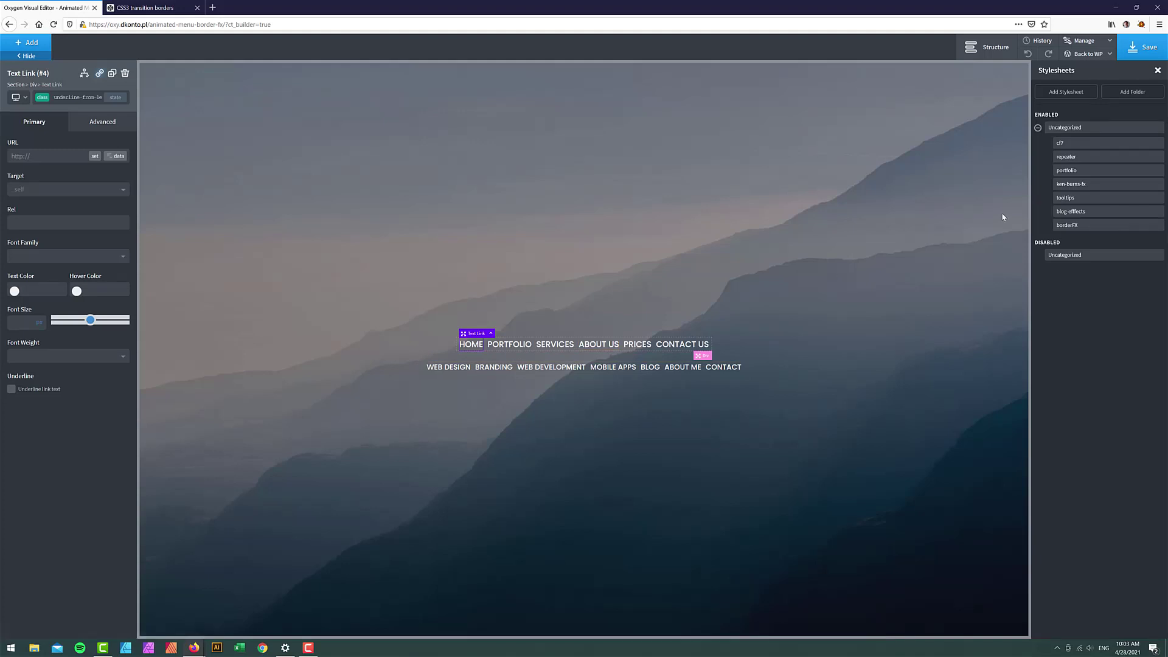
Step: In the borderFX stylesheet, replace the & in the :before and :hover:before selectors with .underline-from-left
left_click(1069, 226)
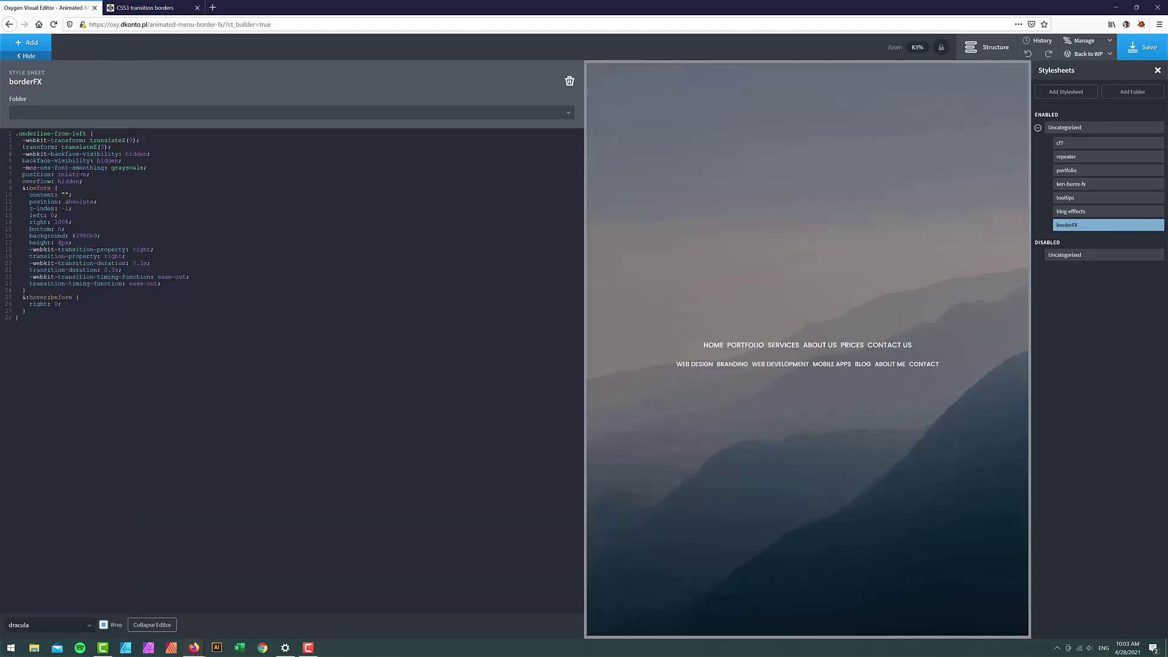
left_click_drag(87, 133, 11, 134)
key("ctrl+c")
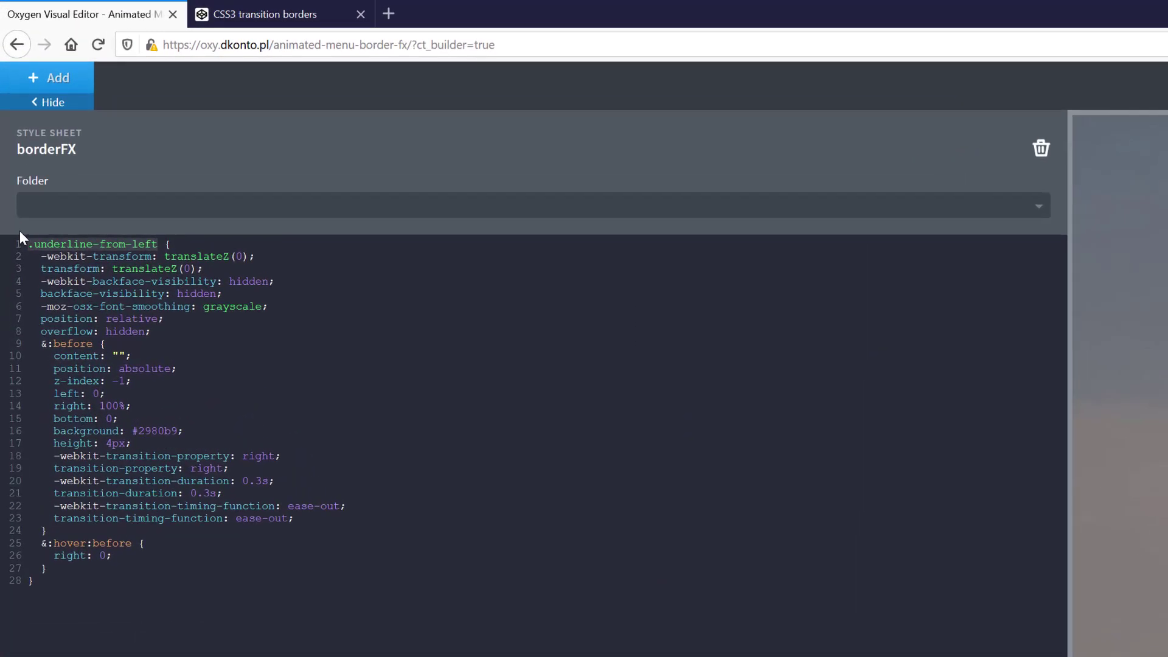
left_click_drag(47, 347, 31, 344)
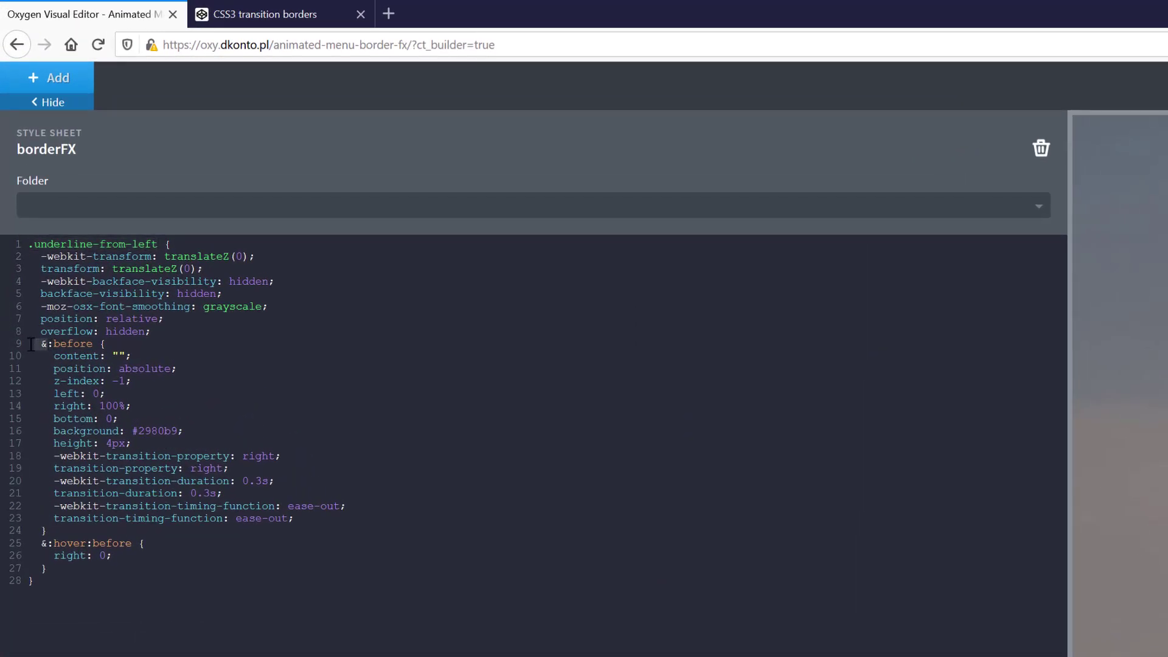
key("ctrl+v")
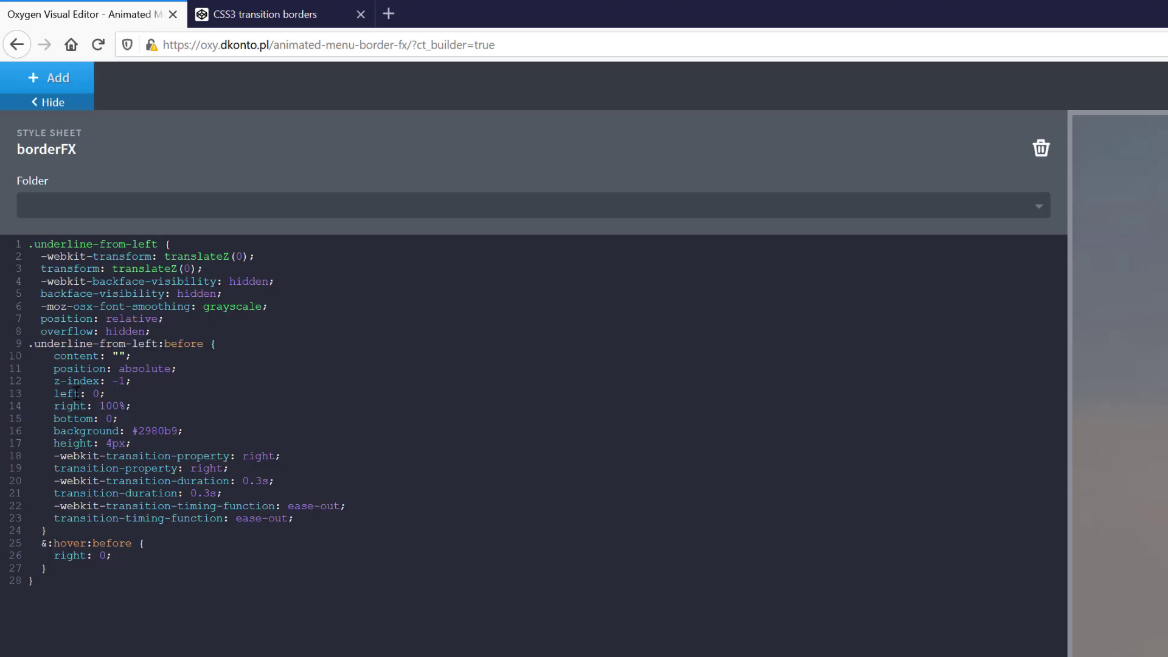
left_click_drag(50, 544, 0, 551)
key("ctrl+v")
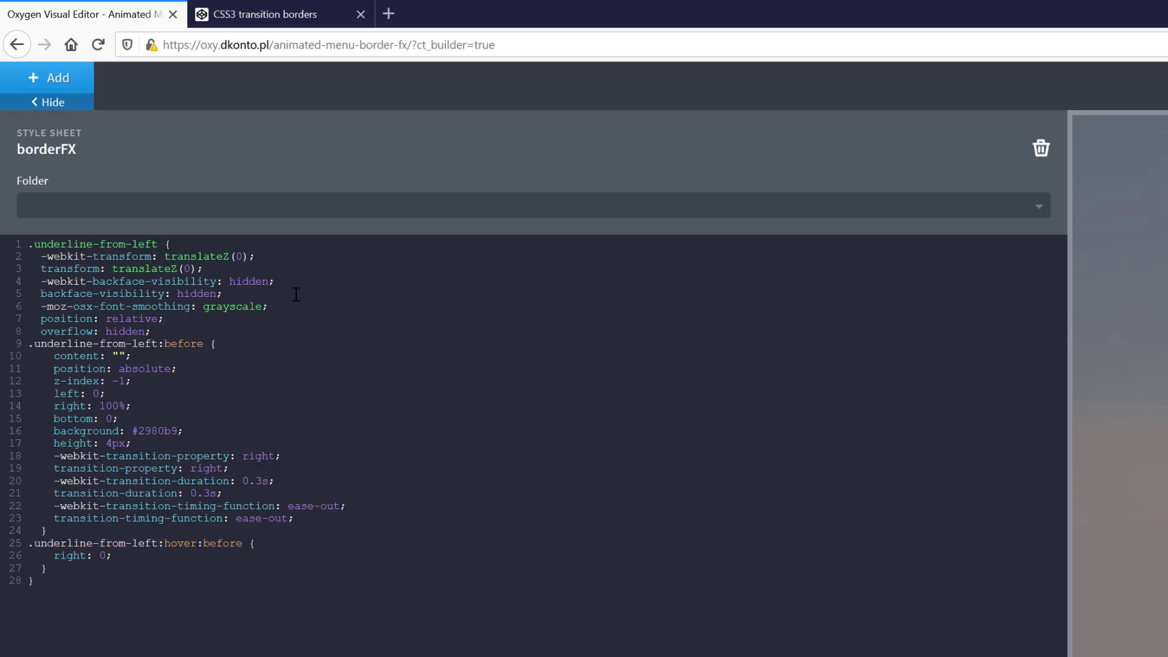
Step: Close the .underline-from-left rule with a brace after overflow: hidden, delete the extra closing brace ending the stylesheet, and collapse the code editor
left_click(165, 243)
left_click(172, 333)
type("}")
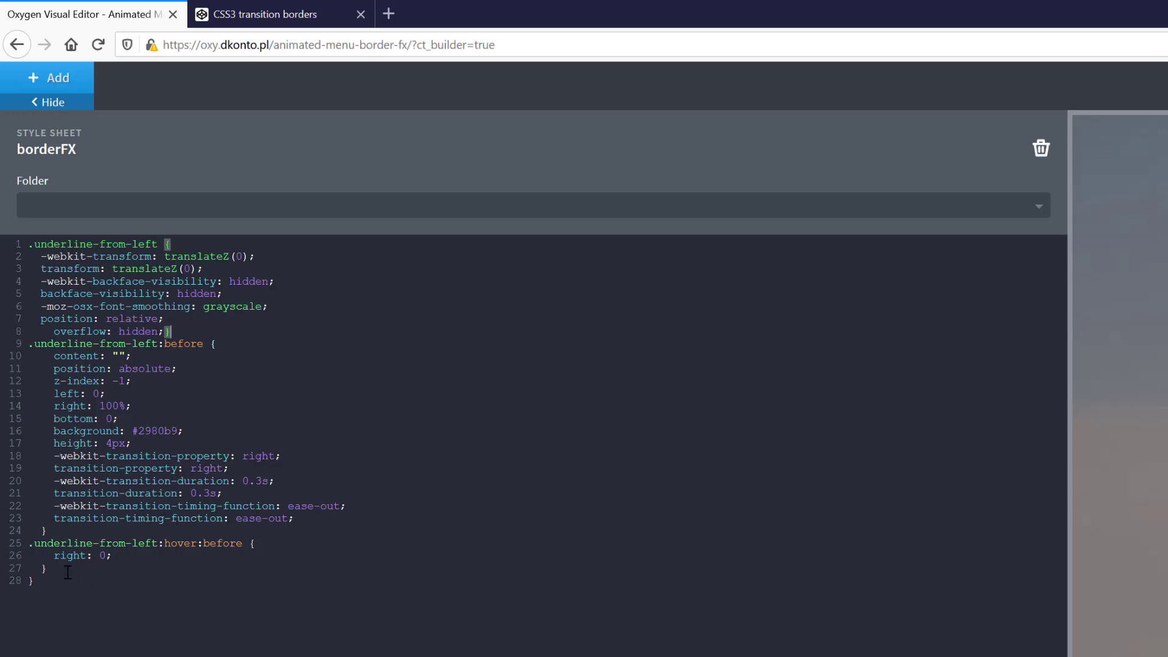
left_click(42, 586)
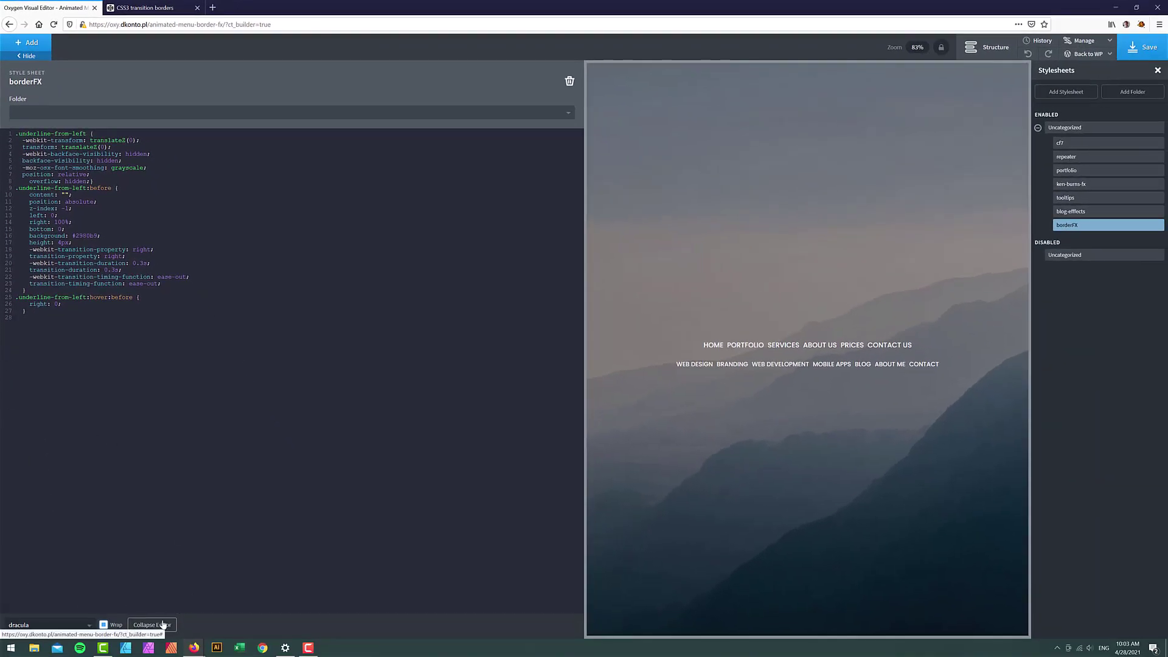
left_click(160, 625)
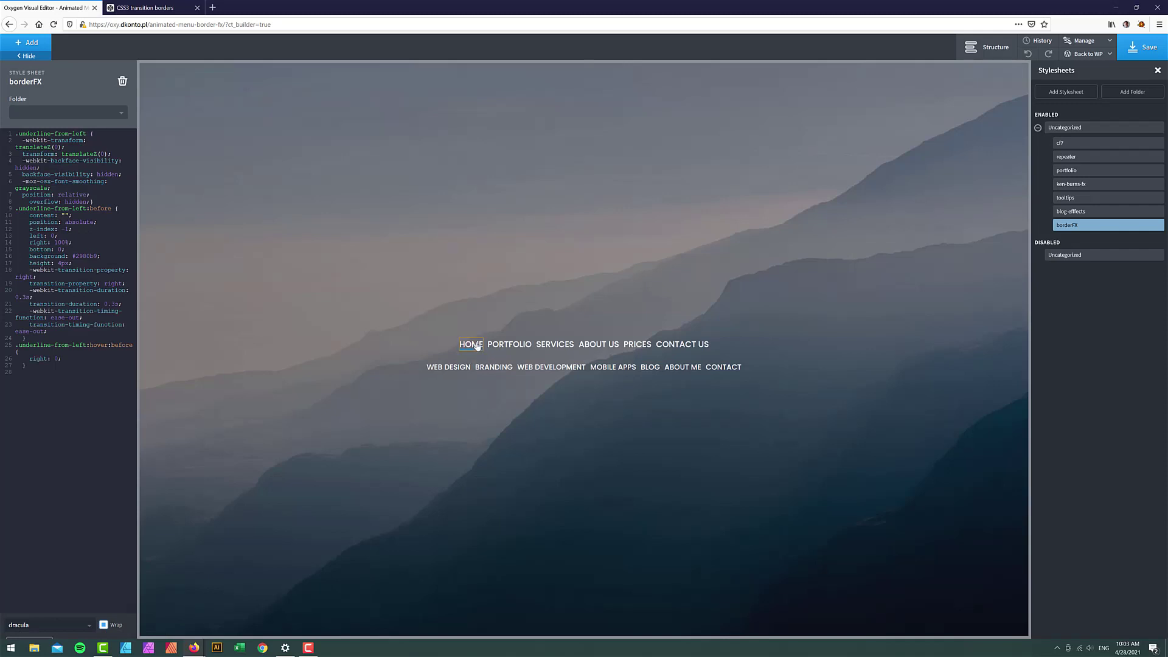
Step: Assign the underline-from-left class to the PORTFOLIO and SERVICES text links
left_click(509, 345)
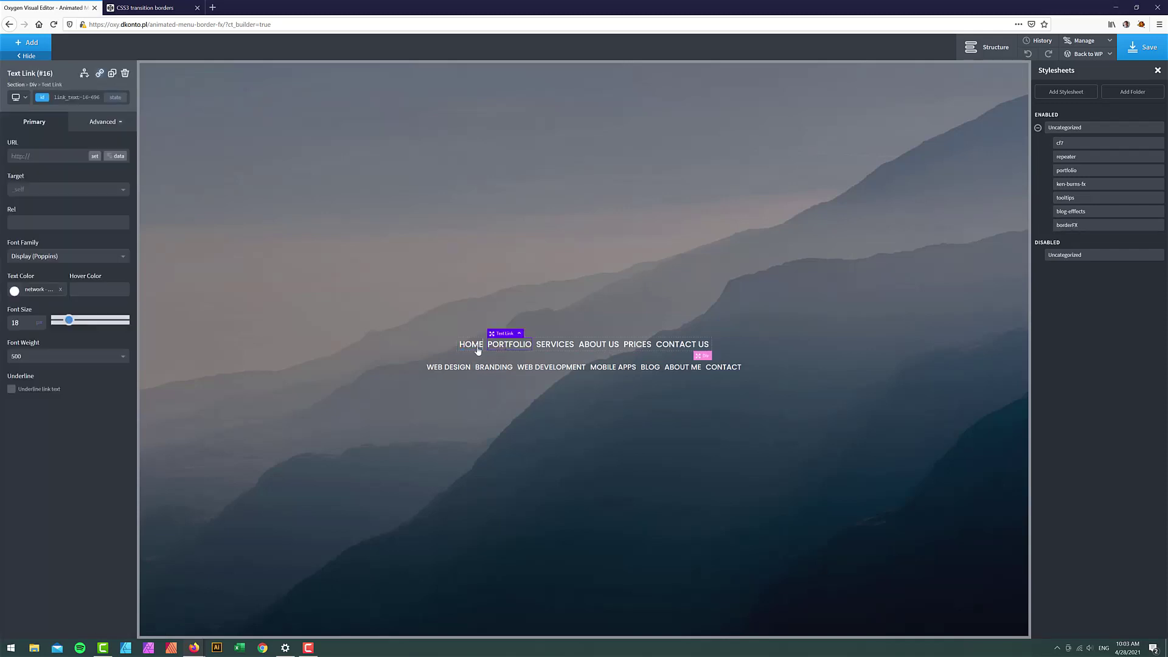
left_click(75, 96)
type("un")
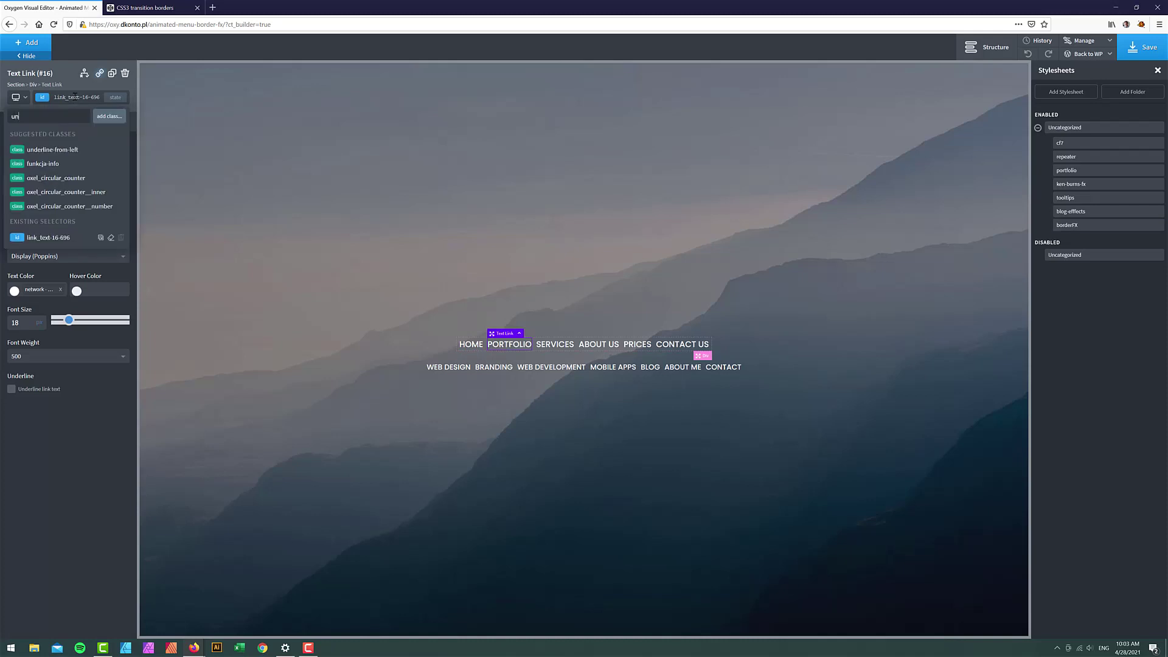
left_click(79, 151)
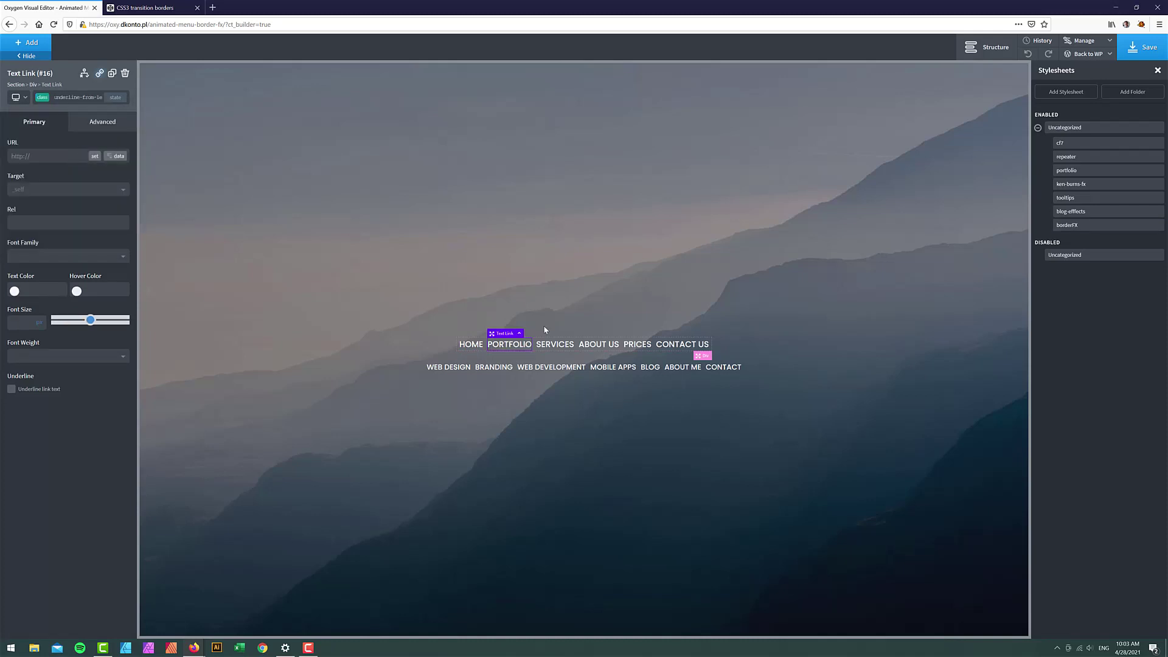
left_click(557, 344)
left_click(81, 97)
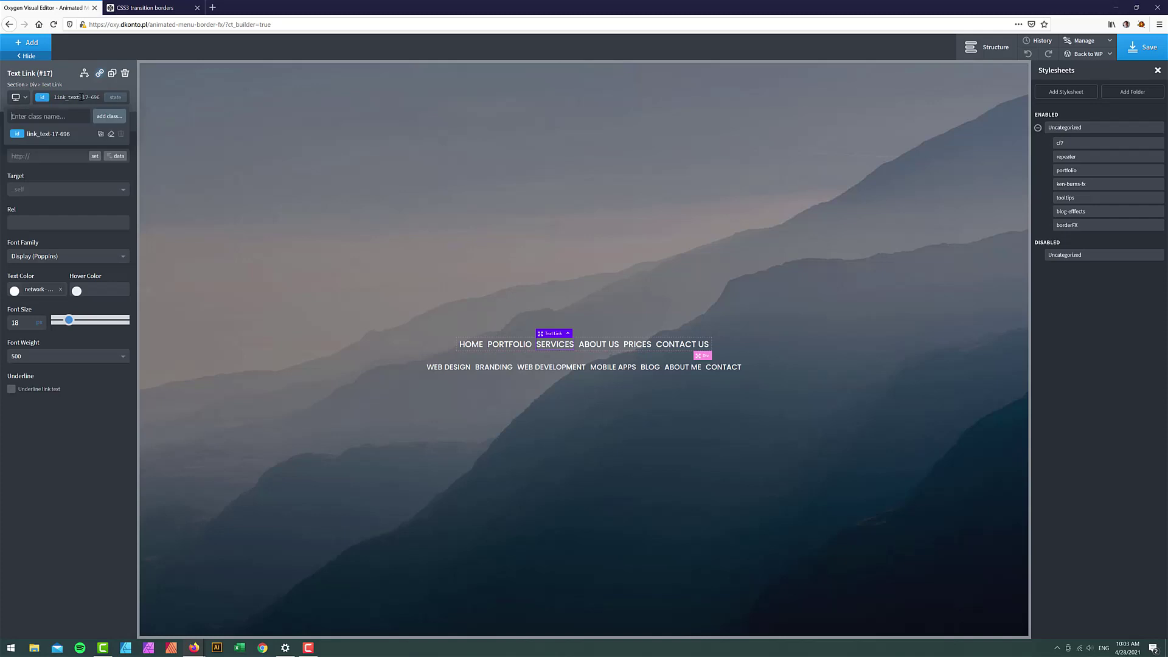
type("u")
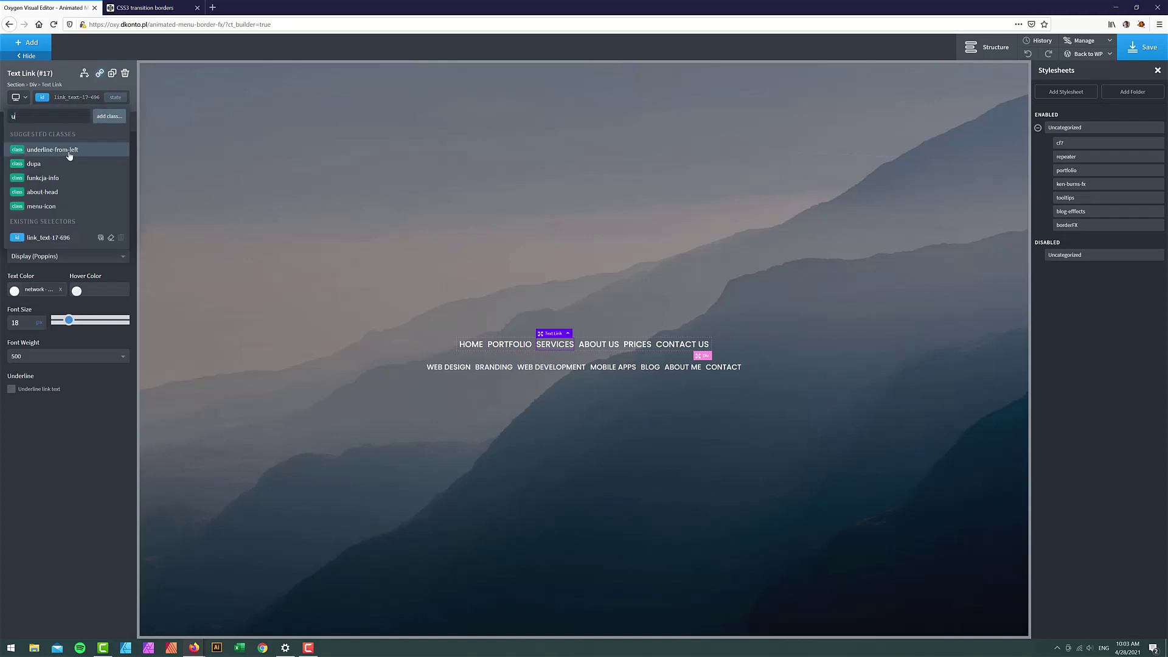
left_click(69, 150)
Step: Assign the underline-from-left class to the ABOUT US, PRICES and CONTACT US text links
left_click(598, 344)
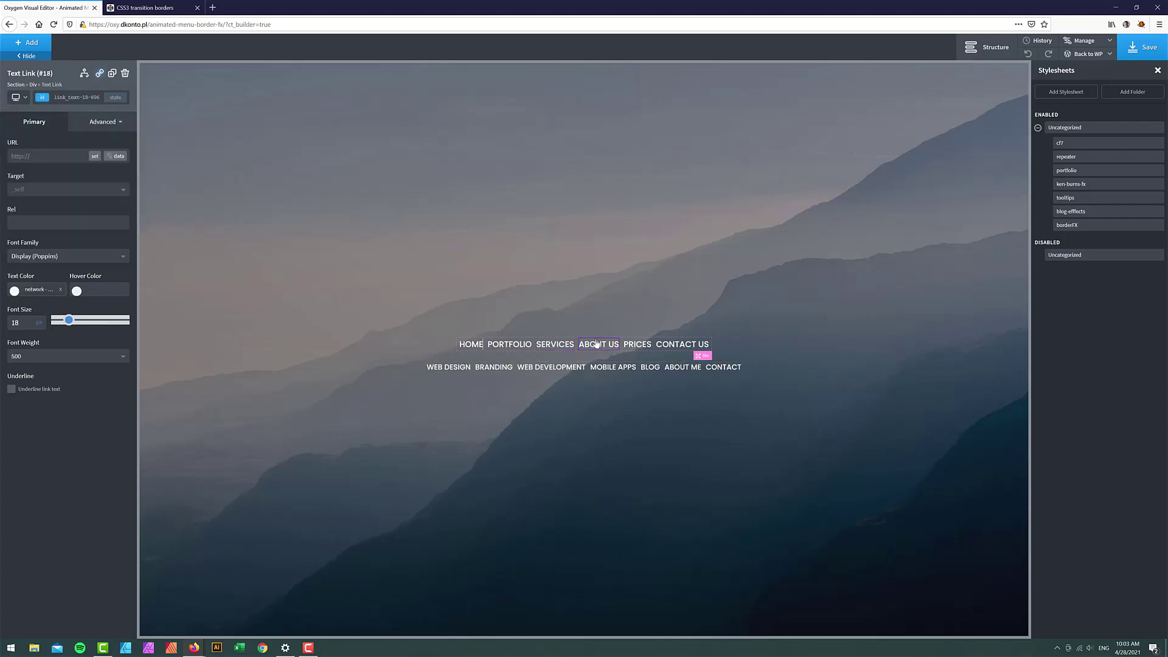
left_click(78, 99)
left_click(69, 150)
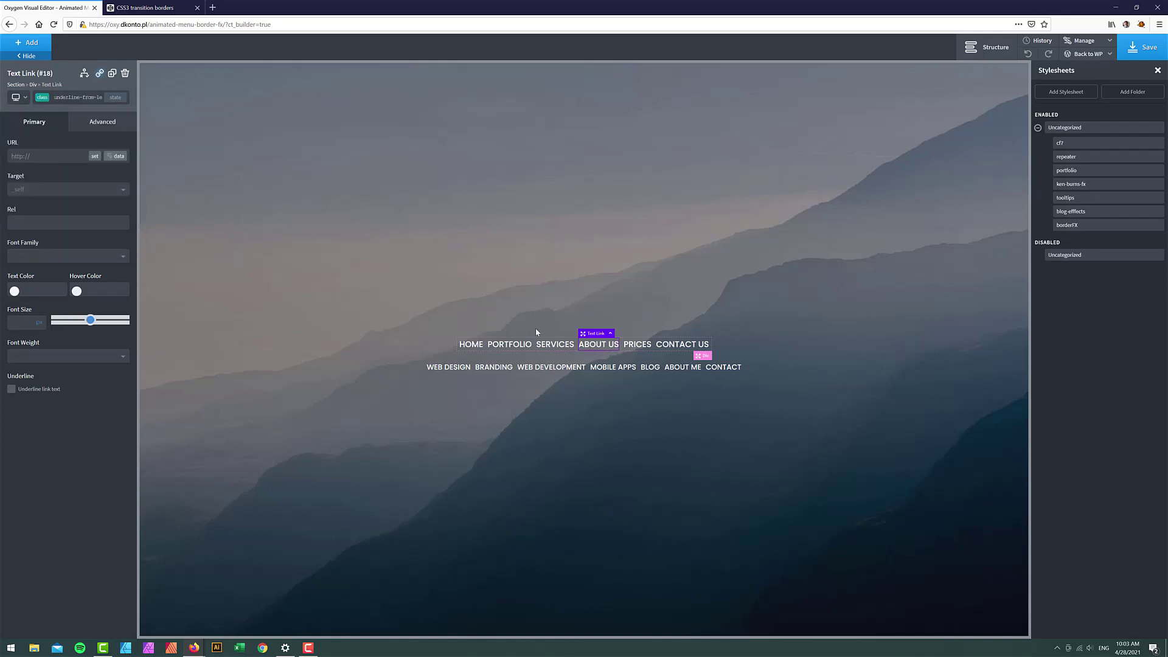
left_click(622, 346)
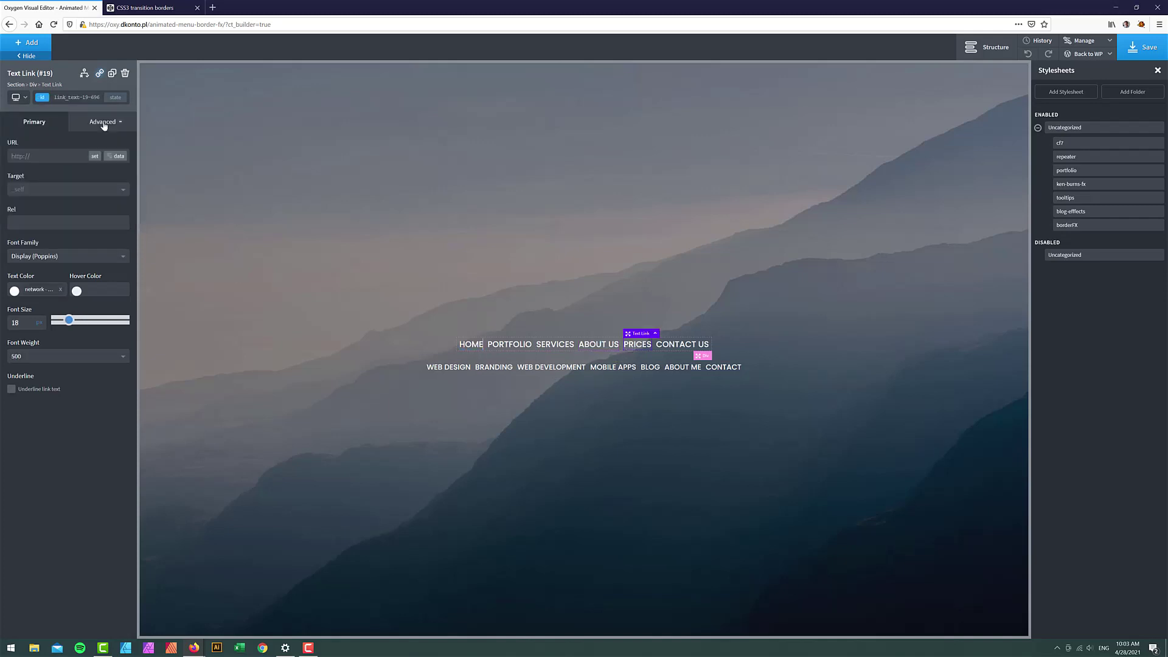
left_click(78, 98)
type("u")
left_click(55, 149)
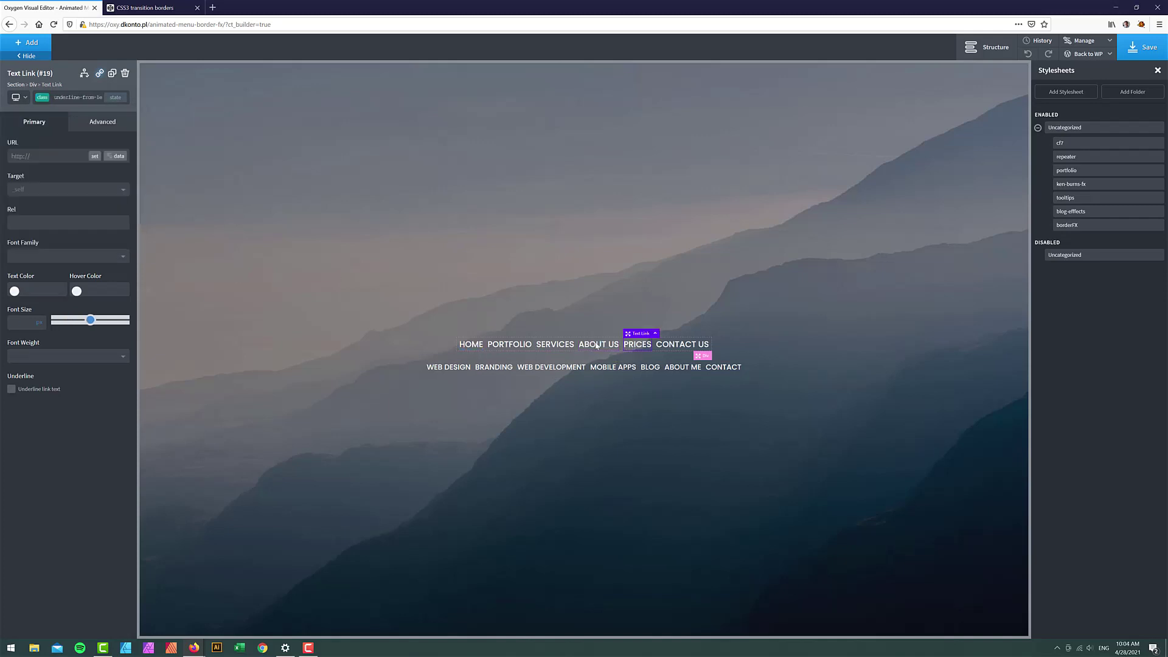
left_click(682, 344)
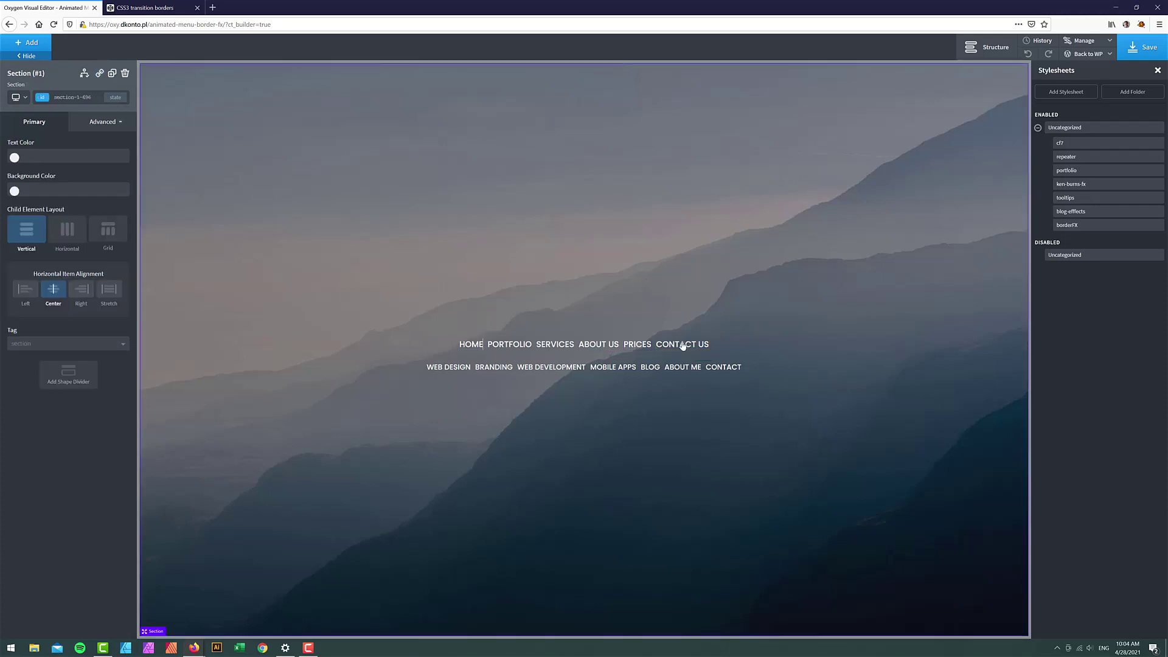
left_click(88, 98)
type("u")
left_click(47, 152)
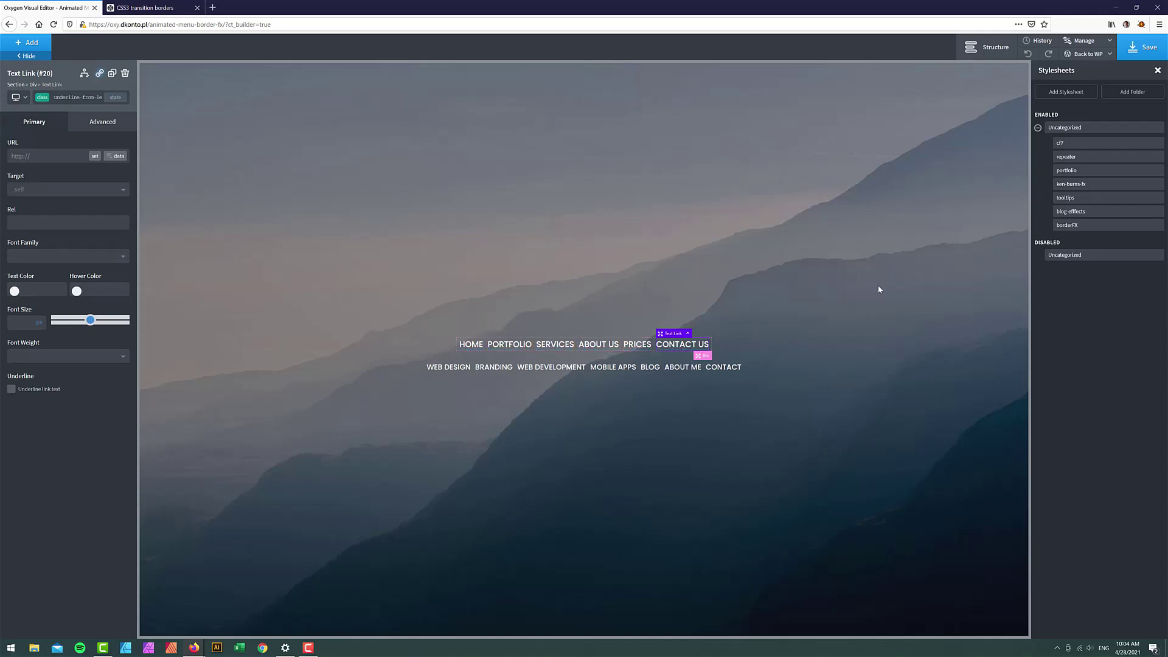
Step: In the borderFX stylesheet's .underline-from-left:before rule, set the background to white and the height to 2px
left_click(1063, 229)
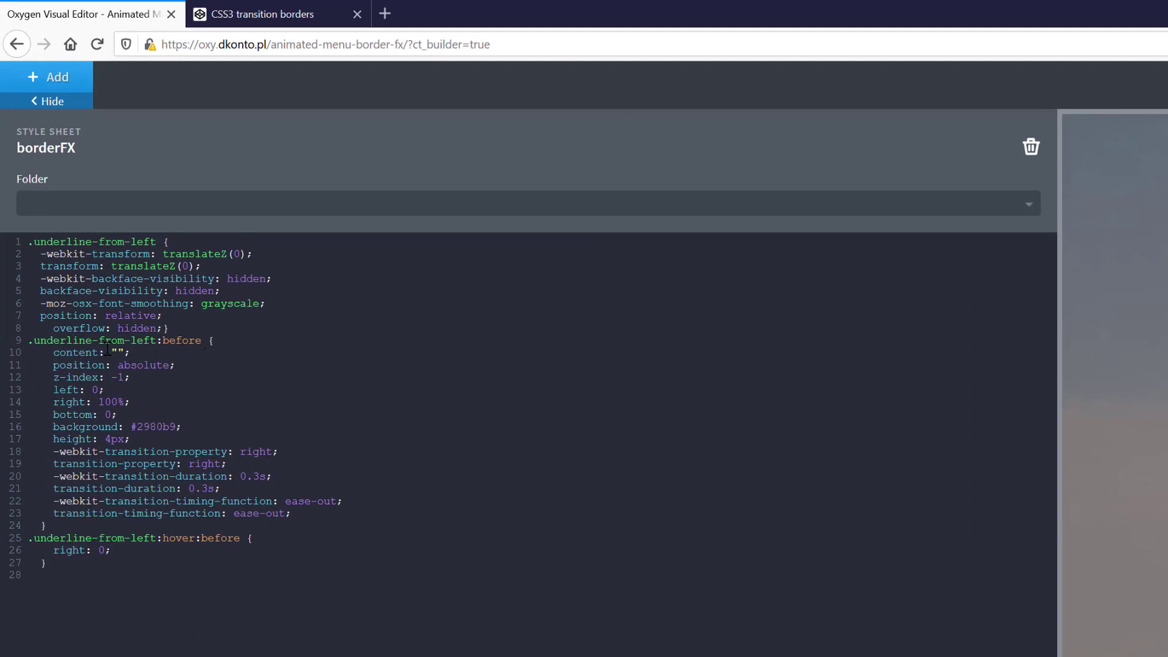
left_click(49, 429)
left_click_drag(48, 429, 131, 439)
double_click(156, 426)
key("BackSpace")
key("BackSpace")
type("white")
left_click(105, 439)
key("Delete")
type("2")
Step: Add padding-bottom:5px; to the end of the .underline-from-left rule and collapse the code editor
left_click(163, 329)
key("Return")
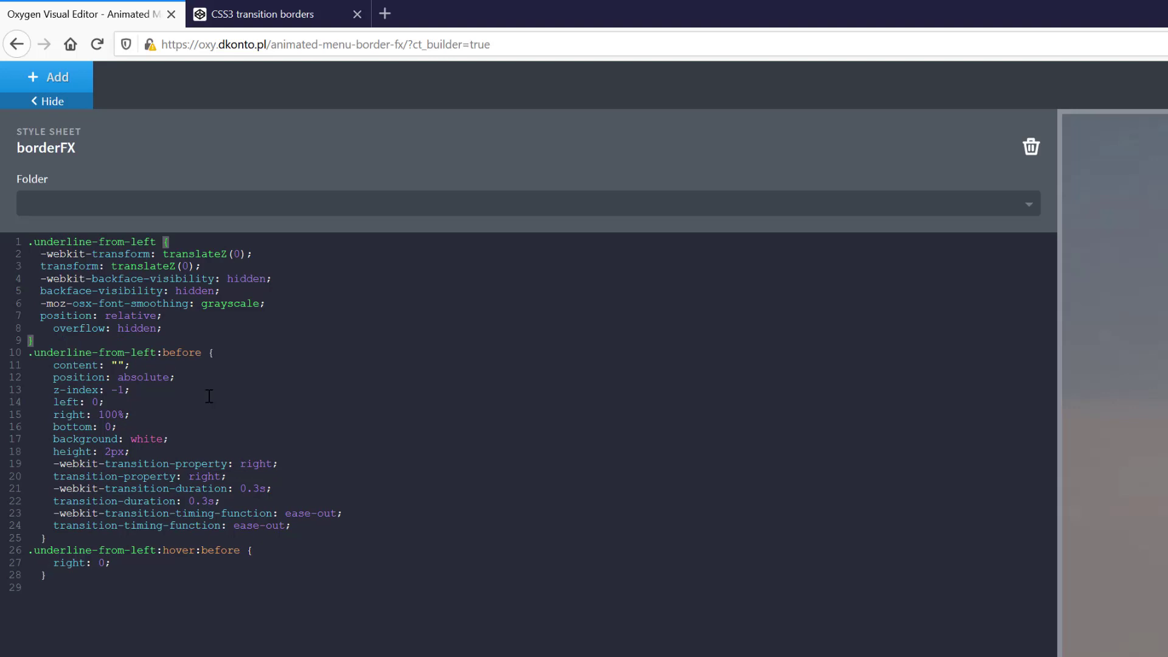
type("padding-bottom:5px;")
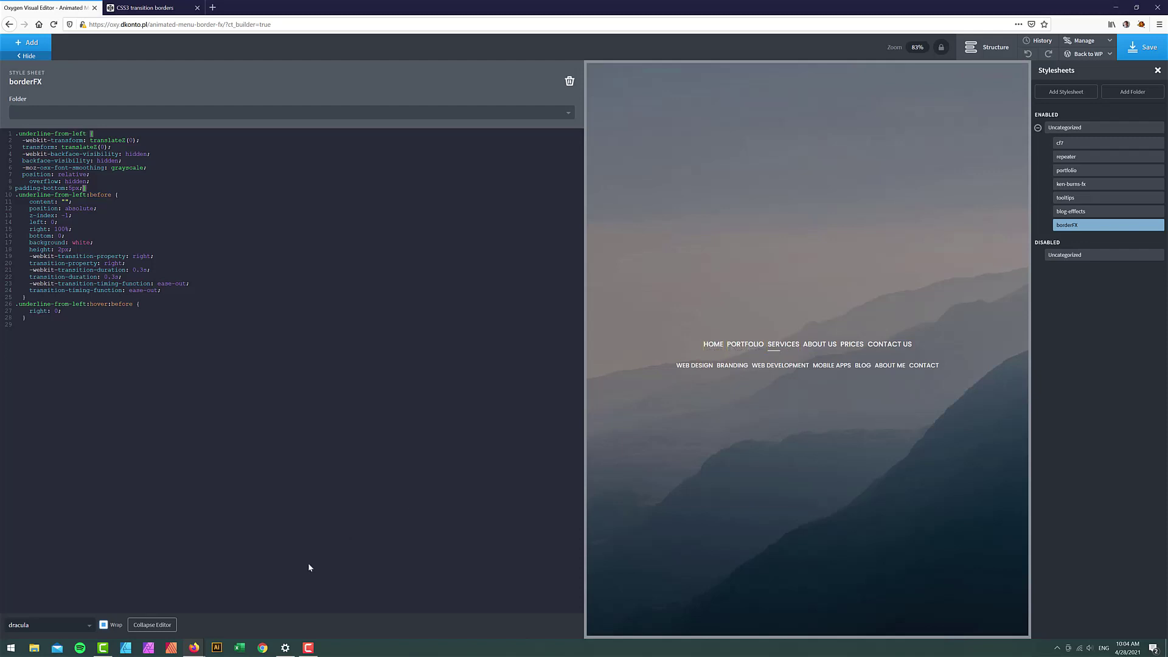
left_click(152, 625)
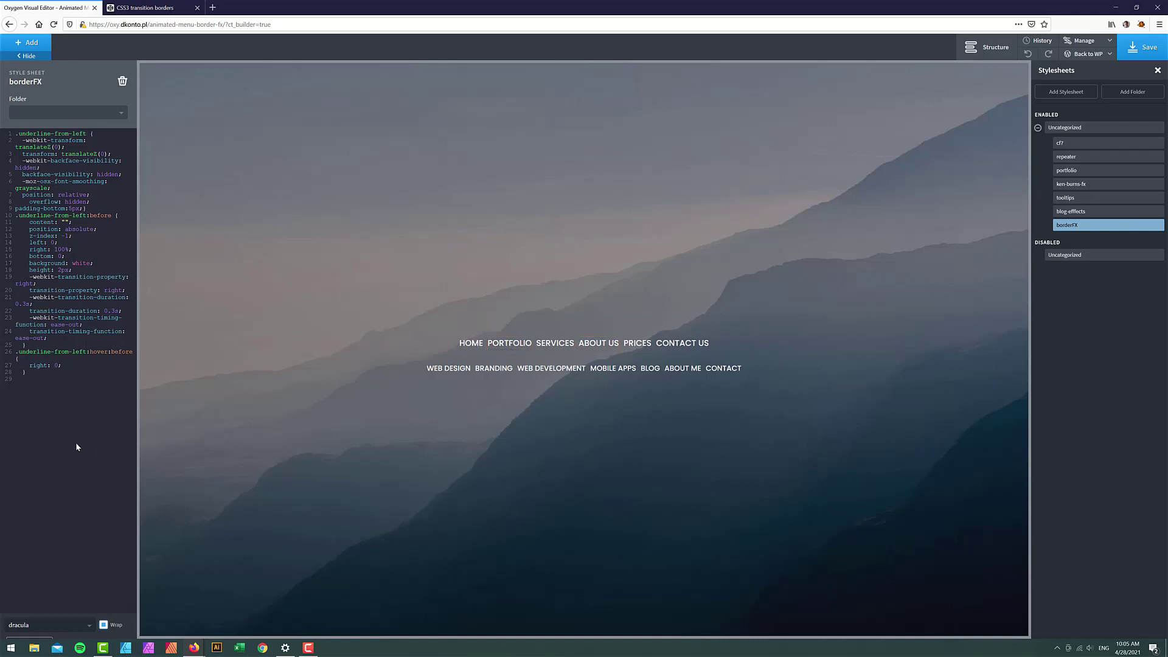
Step: Look through the underline-from-center and underline-from-right rules in the CodePen's CSS and return to the Oxygen editor
left_click(145, 8)
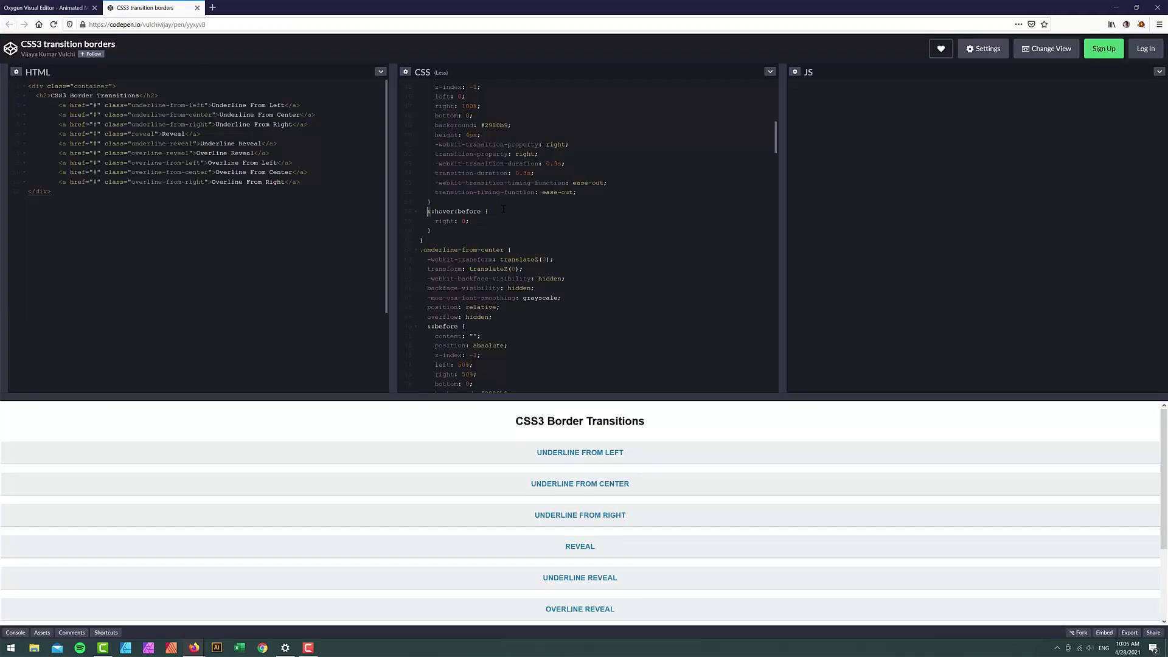
scroll(575, 248, "down", 5)
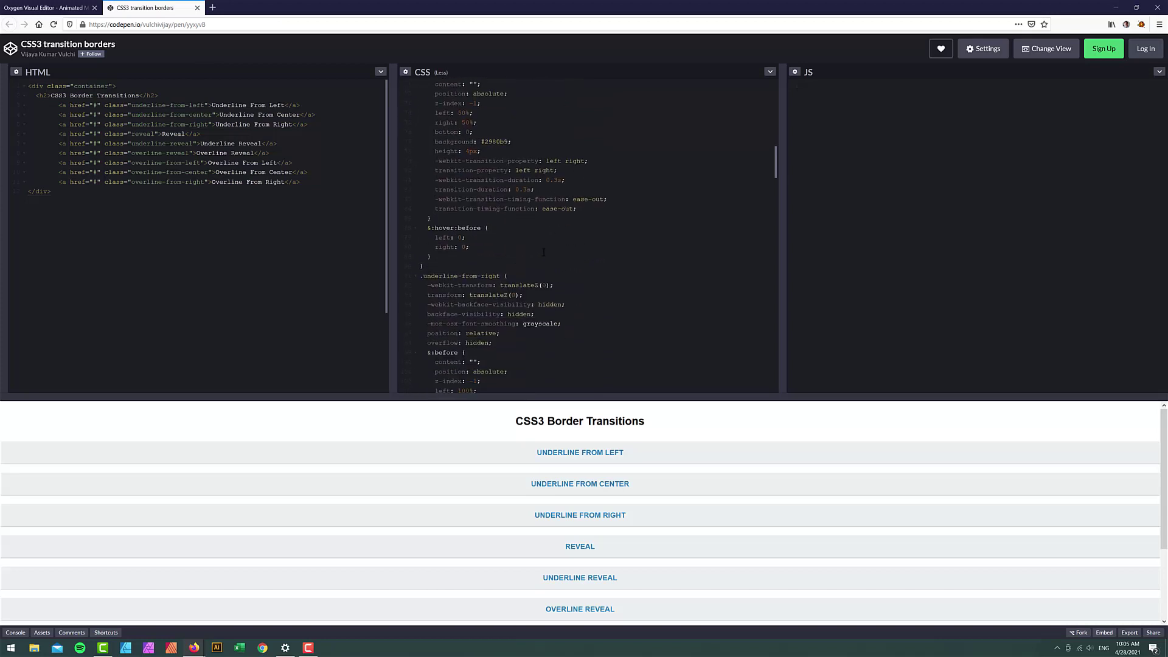
scroll(486, 245, "down", 1)
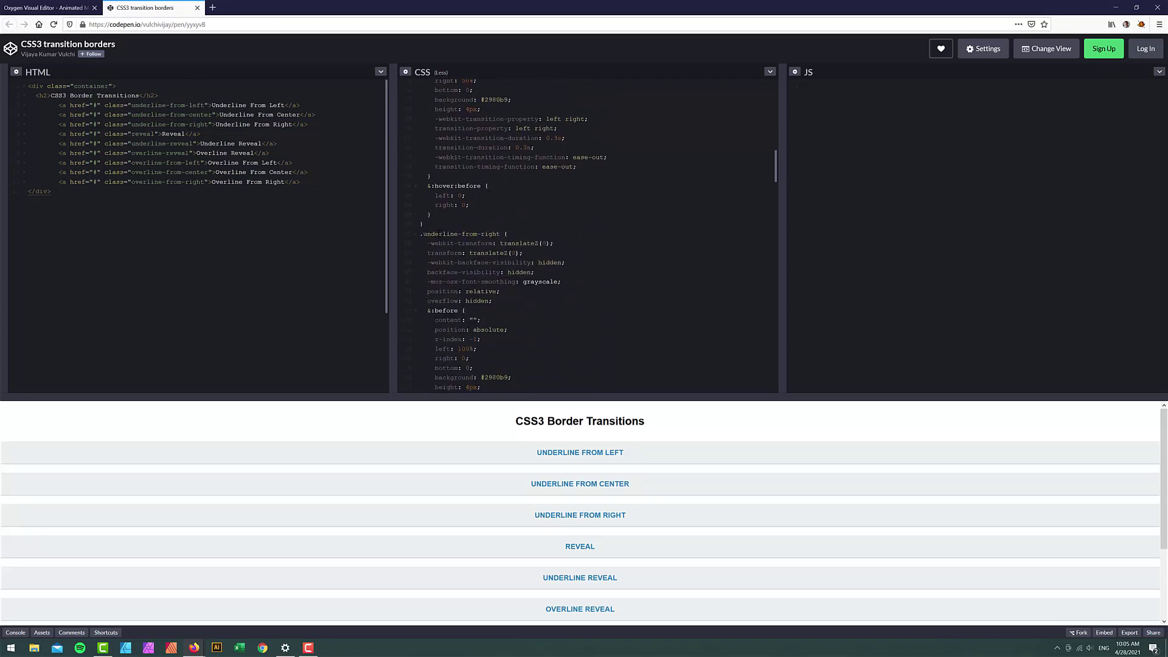
scroll(448, 244, "down", 3)
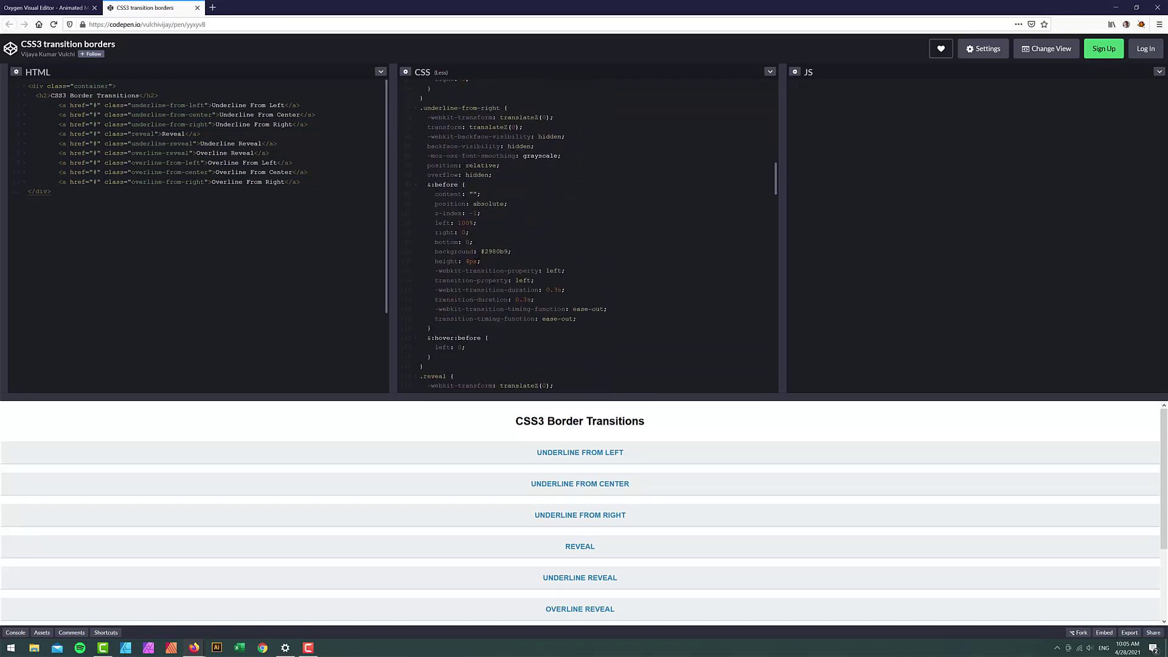
left_click(44, 6)
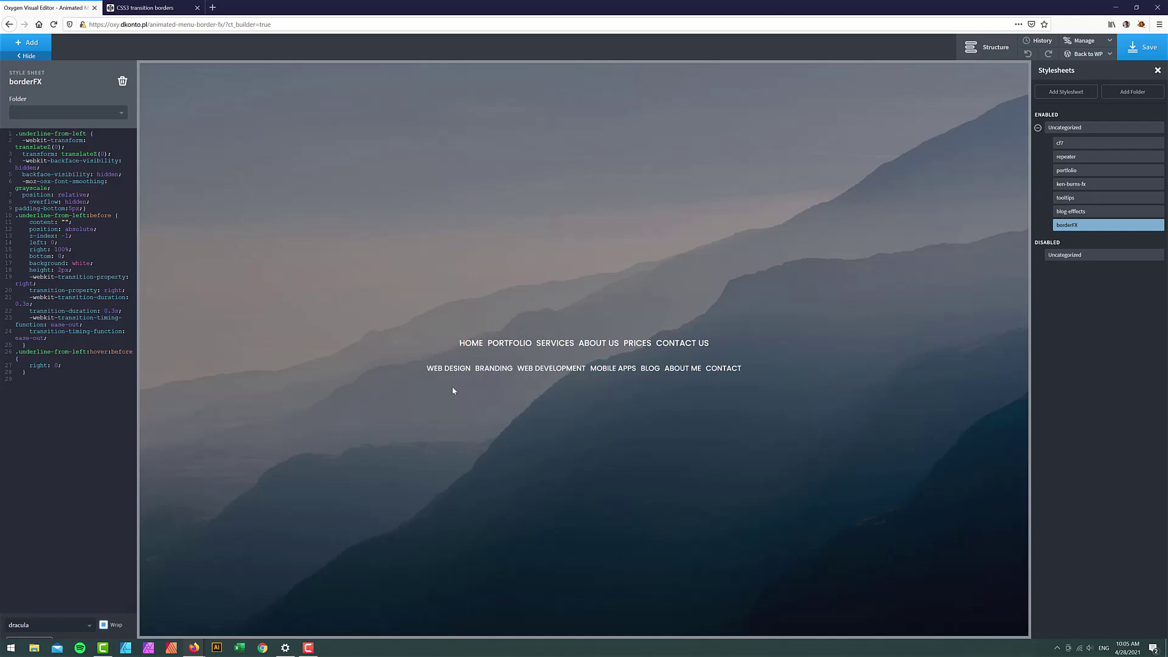
Step: Try the underline-from-left class on the whole Pro Menu element, and remove it from the menu again
left_click(442, 371)
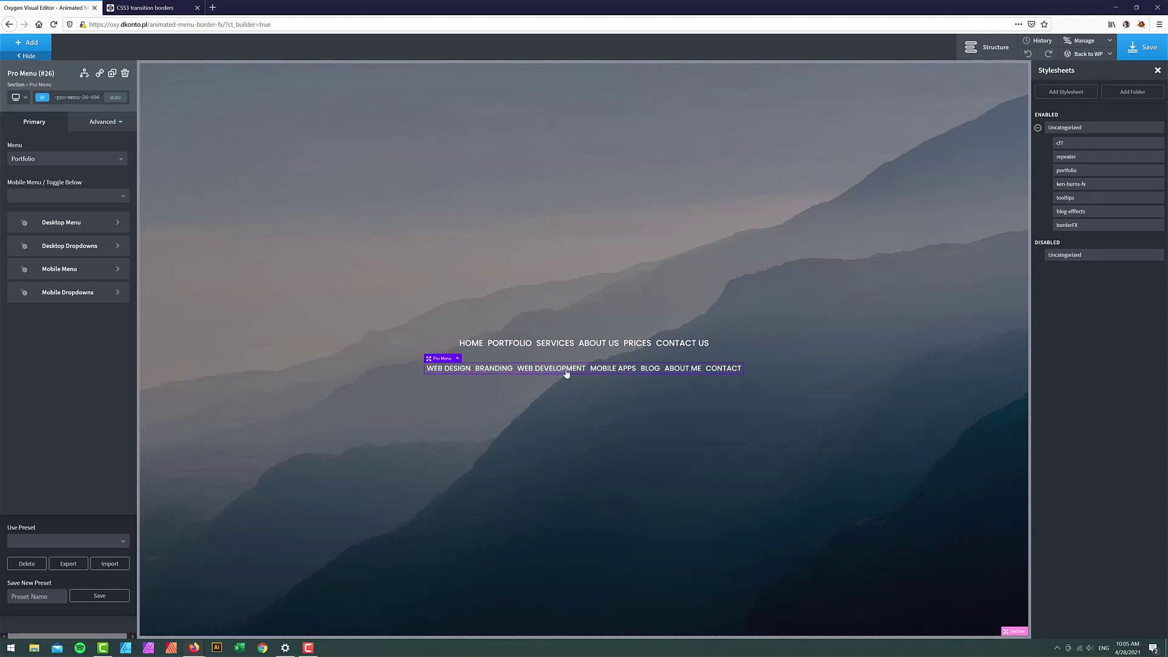
left_click(66, 98)
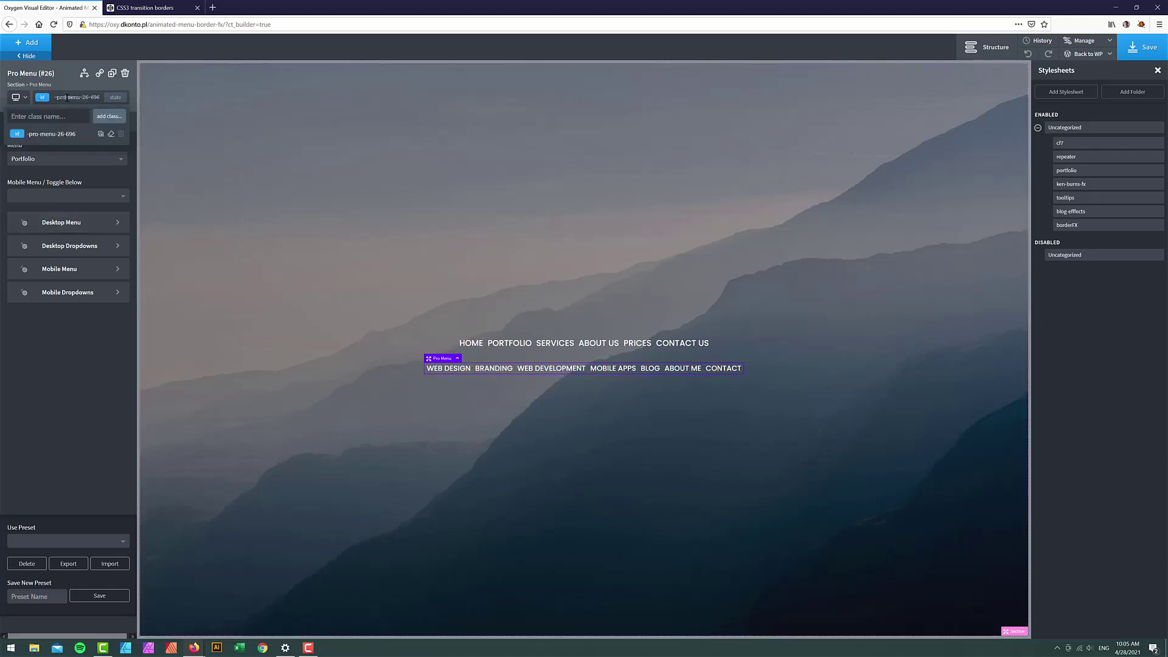
type("un")
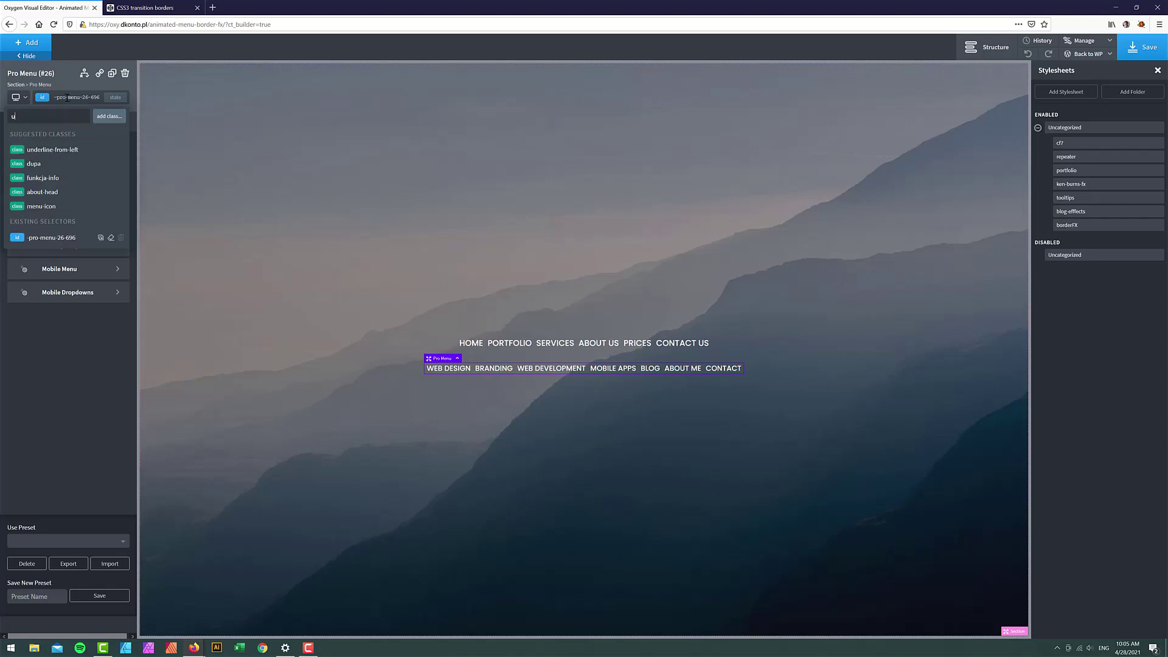
left_click(82, 147)
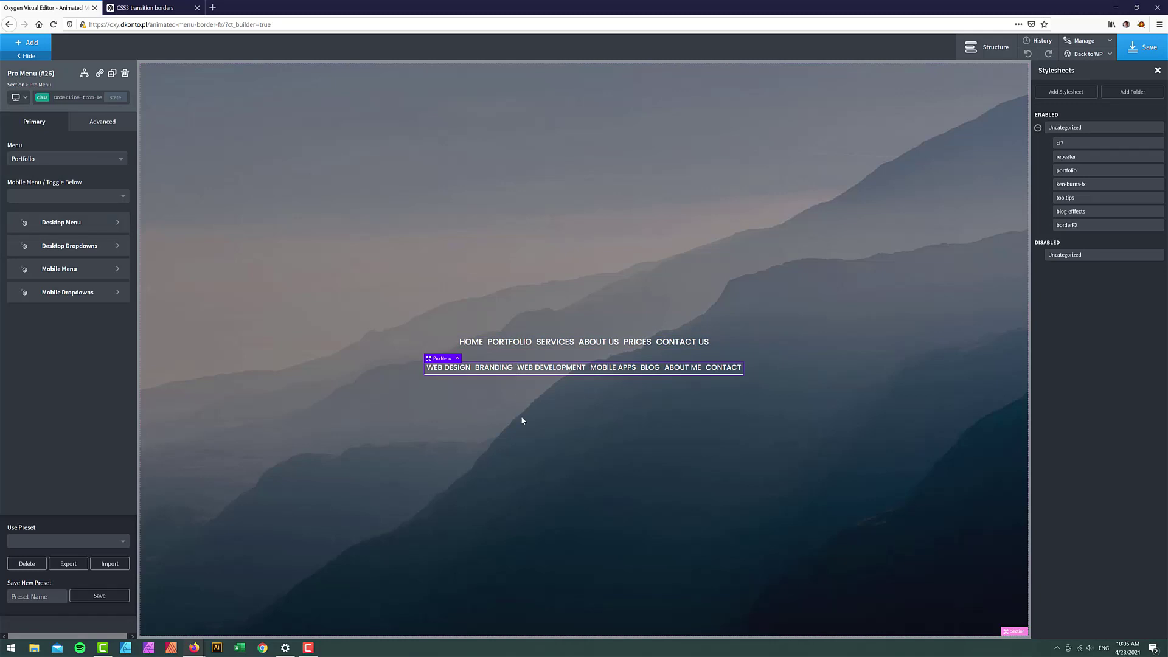
left_click(72, 97)
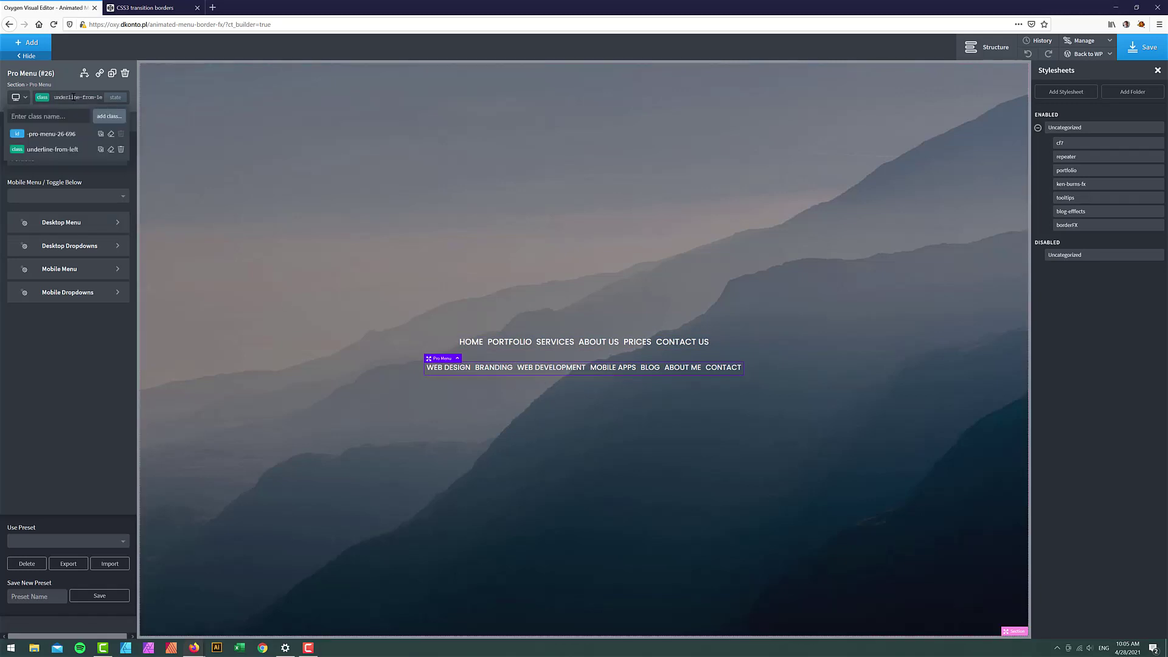
left_click(121, 149)
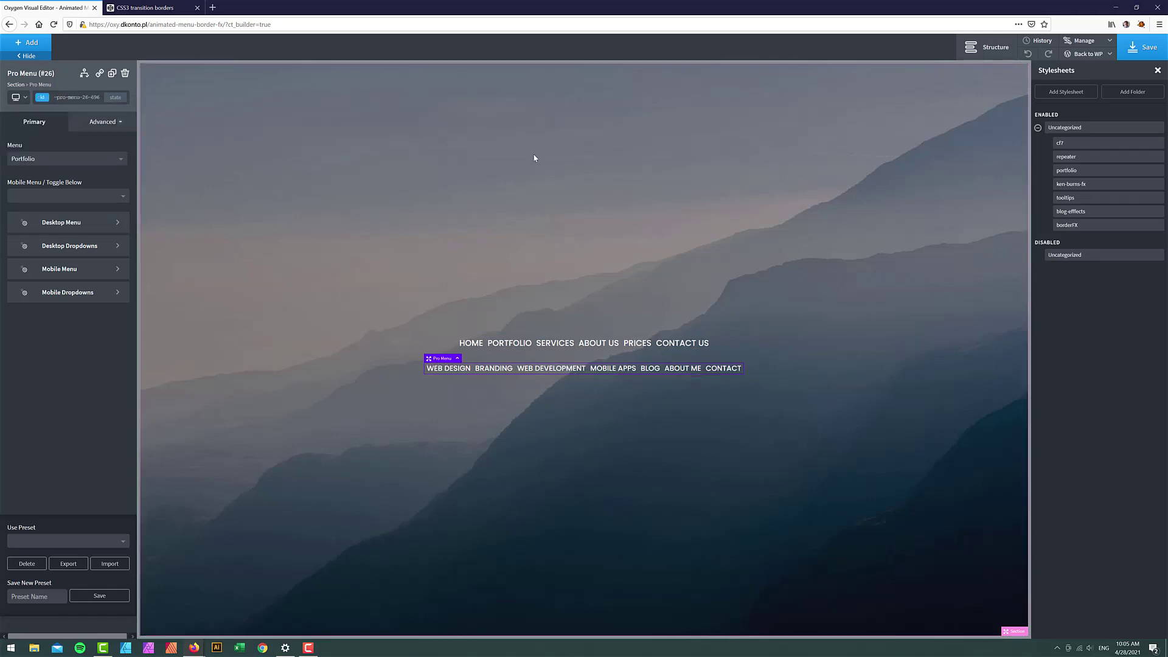
Step: Save the page and switch to the browser window showing the published Animated Menu Border FX page
left_click(1144, 49)
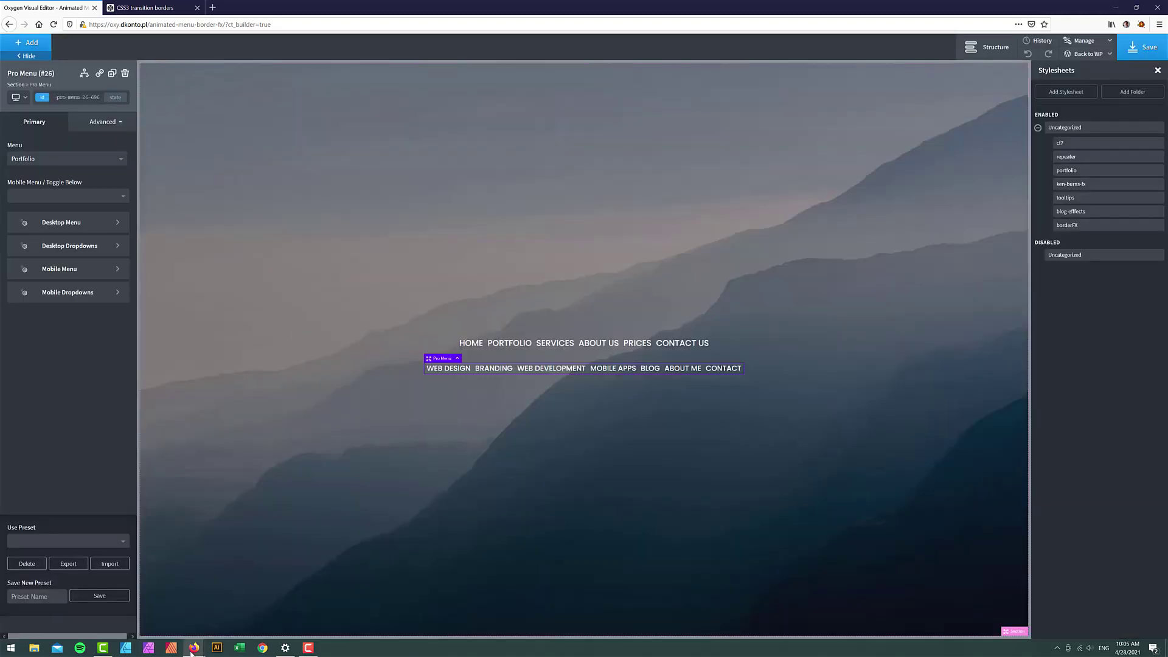
key("alt+Tab")
right_click(453, 357)
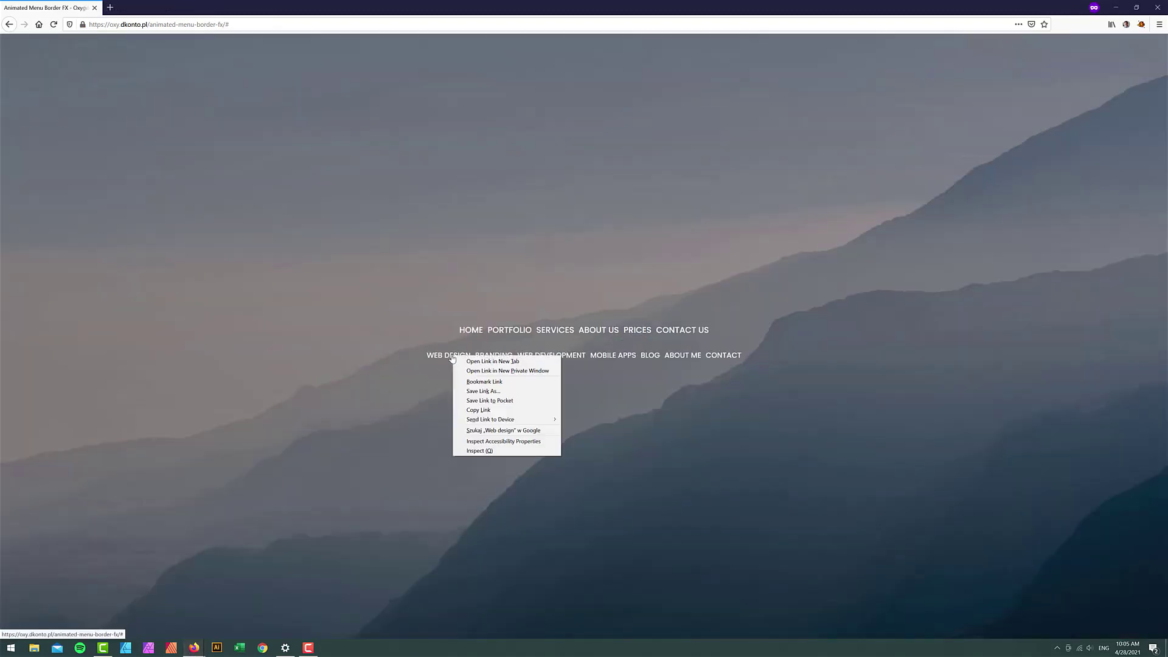
left_click(495, 292)
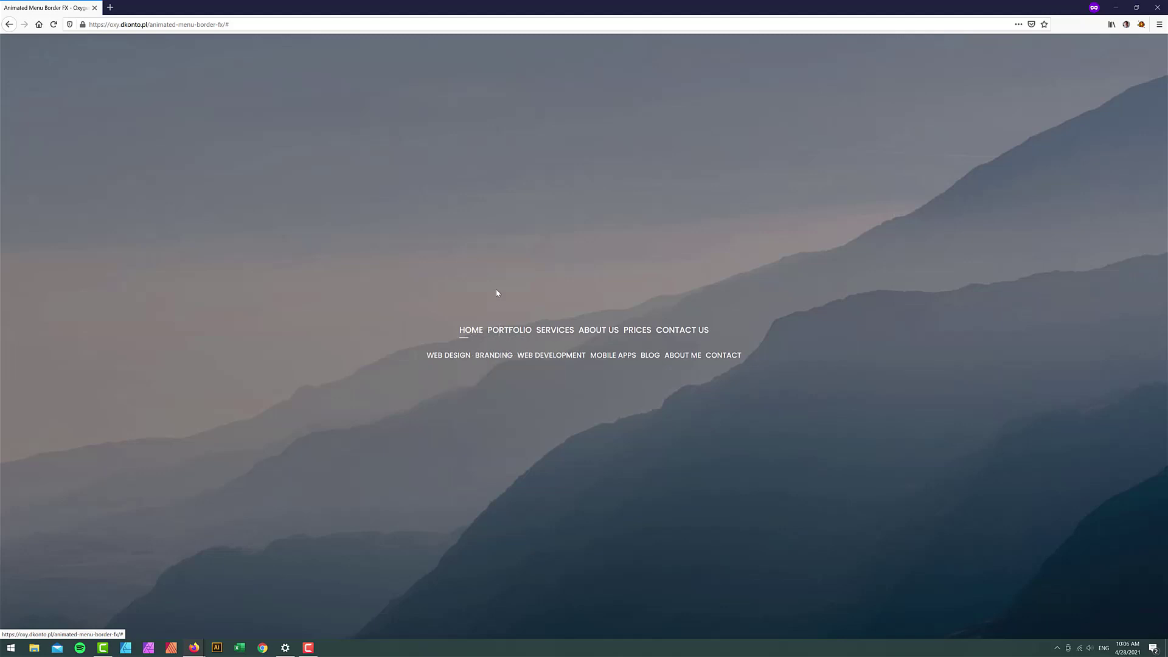
Step: Inspect the WEB DEVELOPMENT menu item in the developer tools, examining its li element and nested link
right_click(533, 356)
left_click(574, 451)
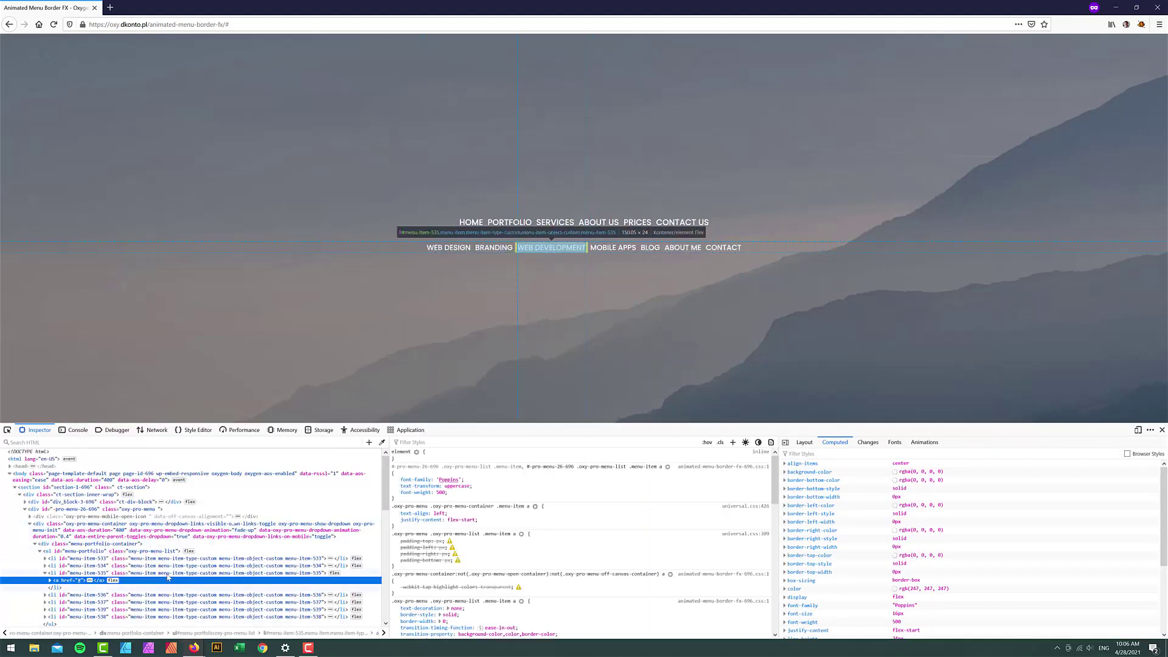
left_click(124, 573)
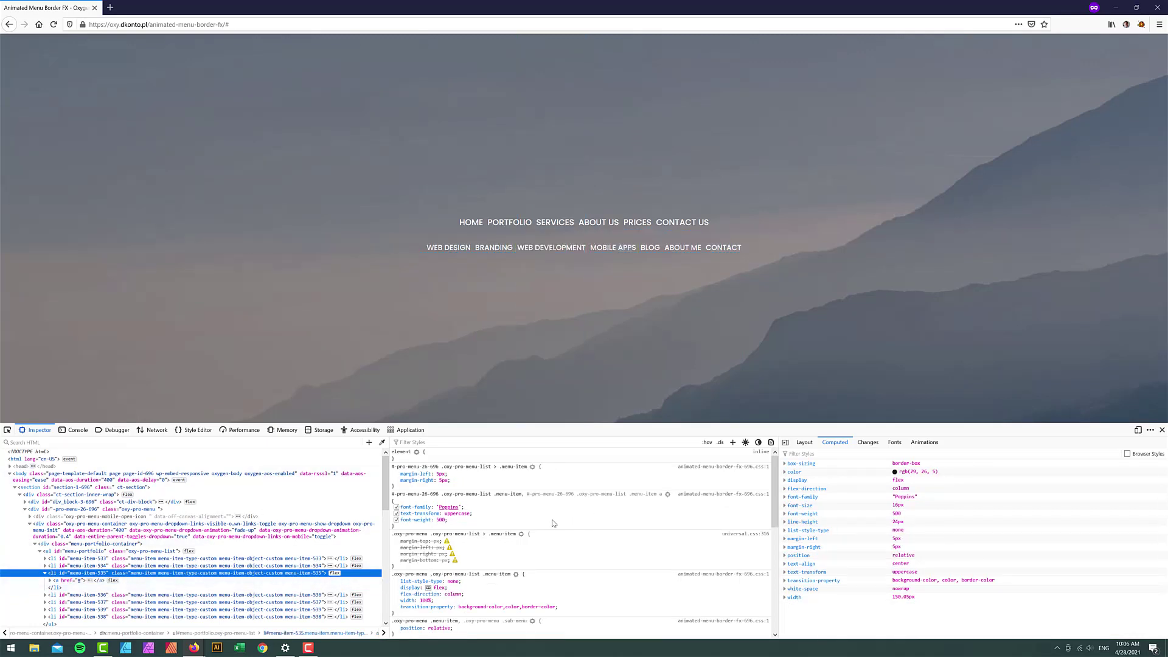
left_click(61, 581)
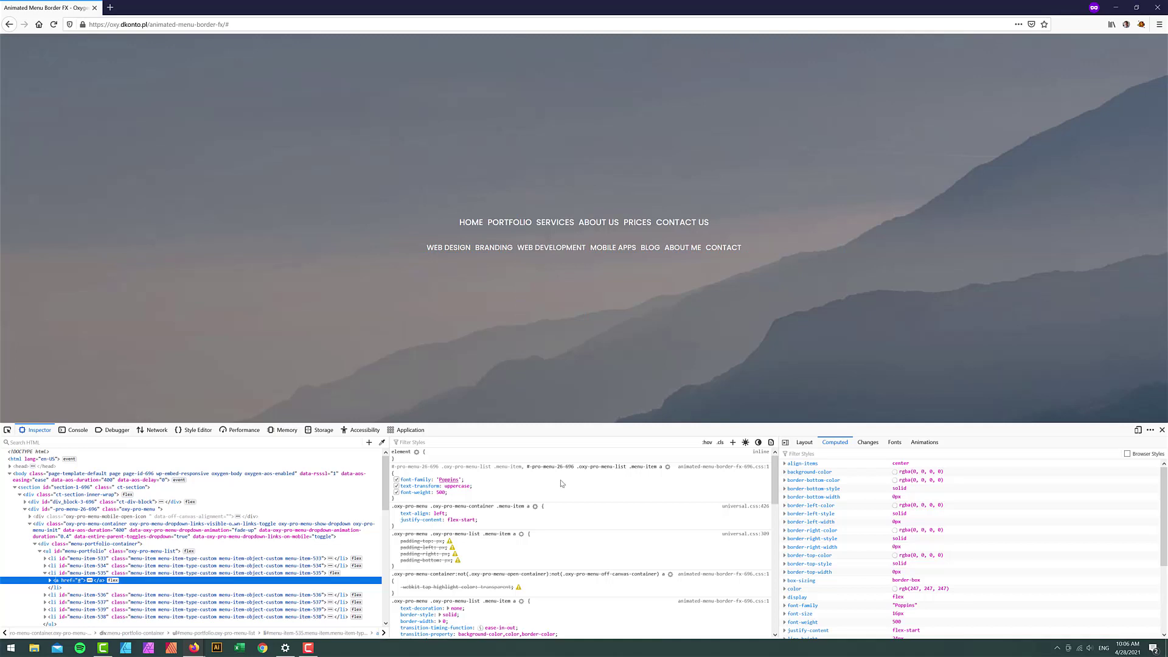
Step: Copy the selector #-pro-menu-26-696 .oxy-pro-menu-list .menu-item a from the inspected styles and paste it at the end of the borderFX stylesheet
left_click_drag(527, 467, 660, 467)
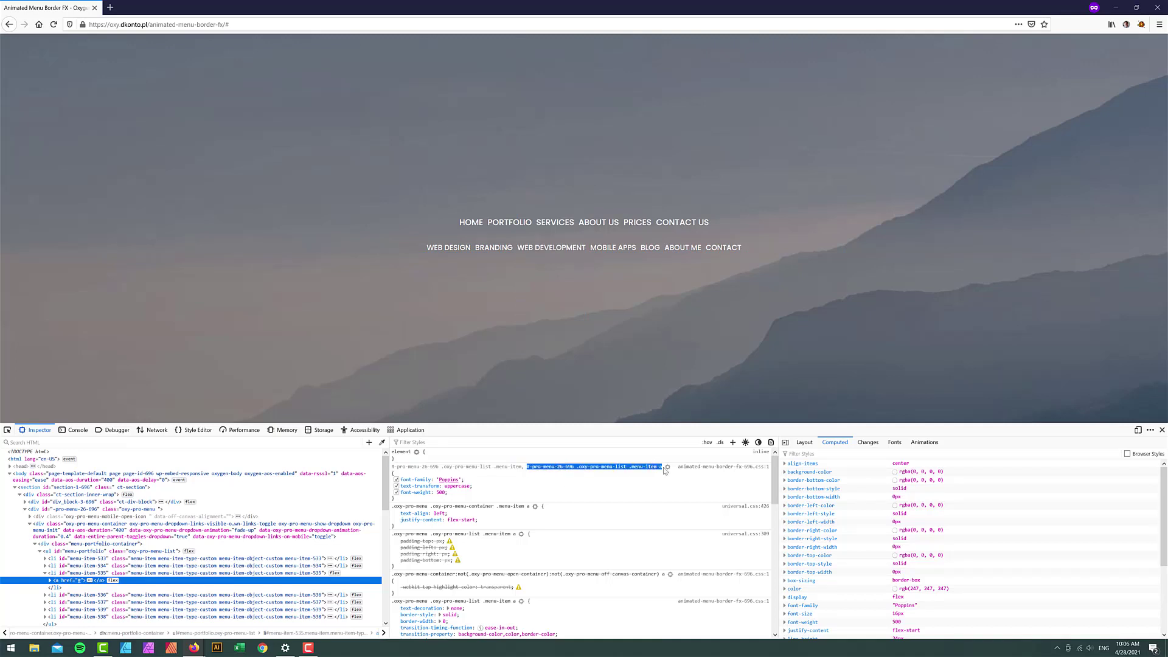
right_click(662, 470)
left_click(669, 473)
left_click(1115, 8)
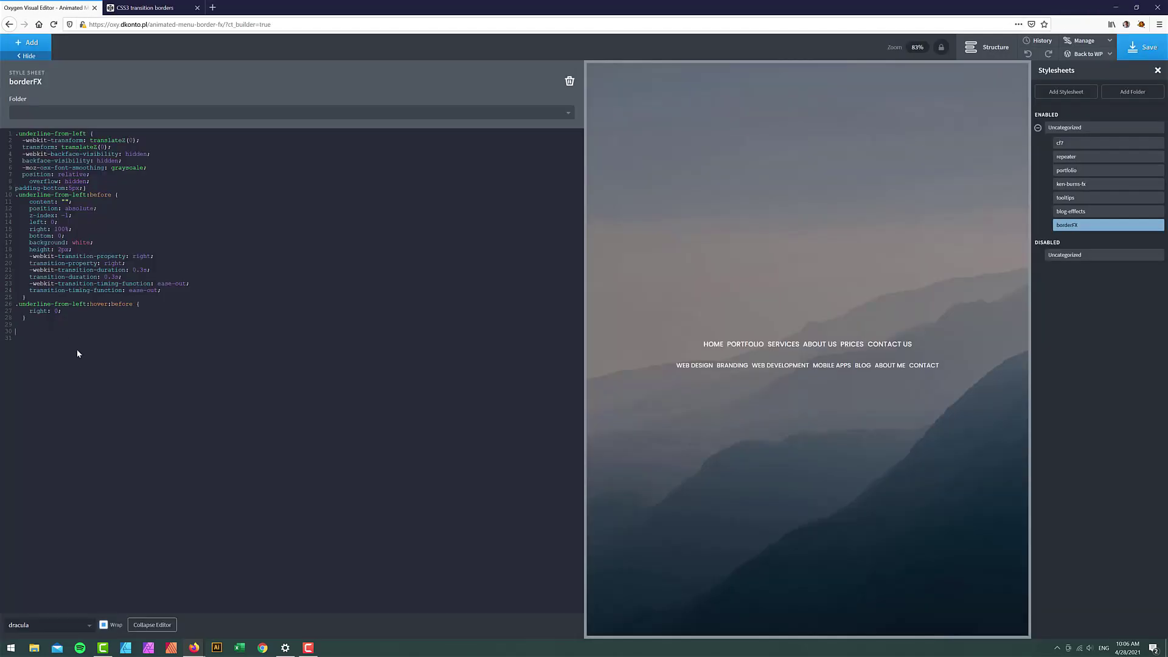
key("ctrl+v")
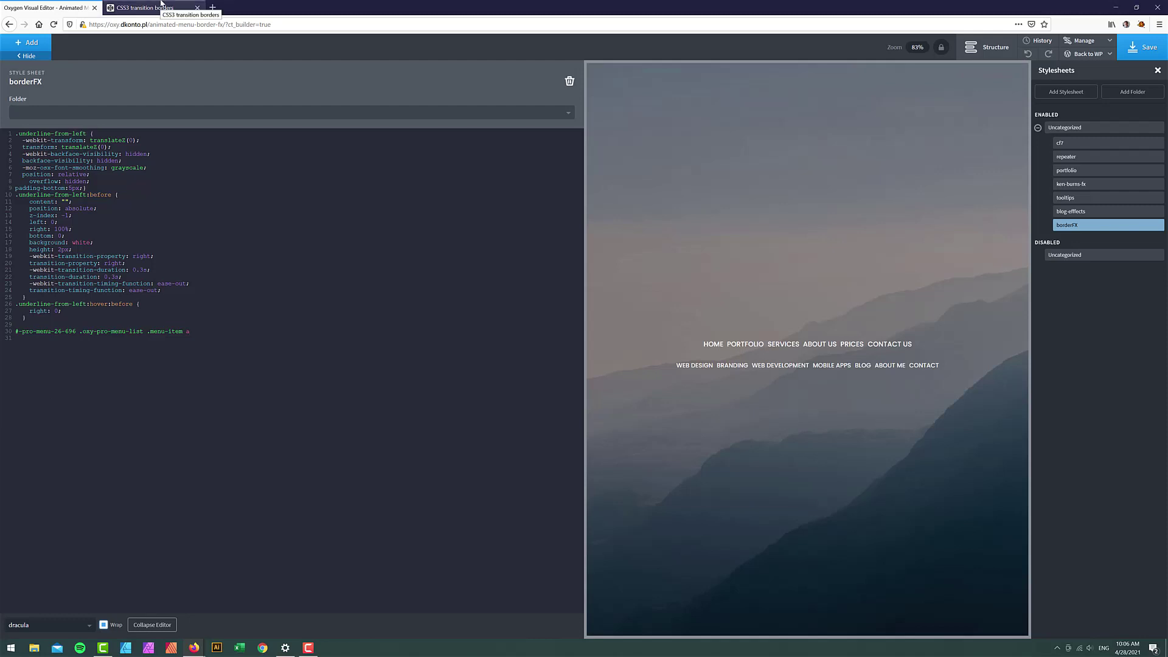
Step: Copy the body of the underline-from-center rule from the CodePen's CSS and paste it below the Pro Menu selector in borderFX
left_click(137, 10)
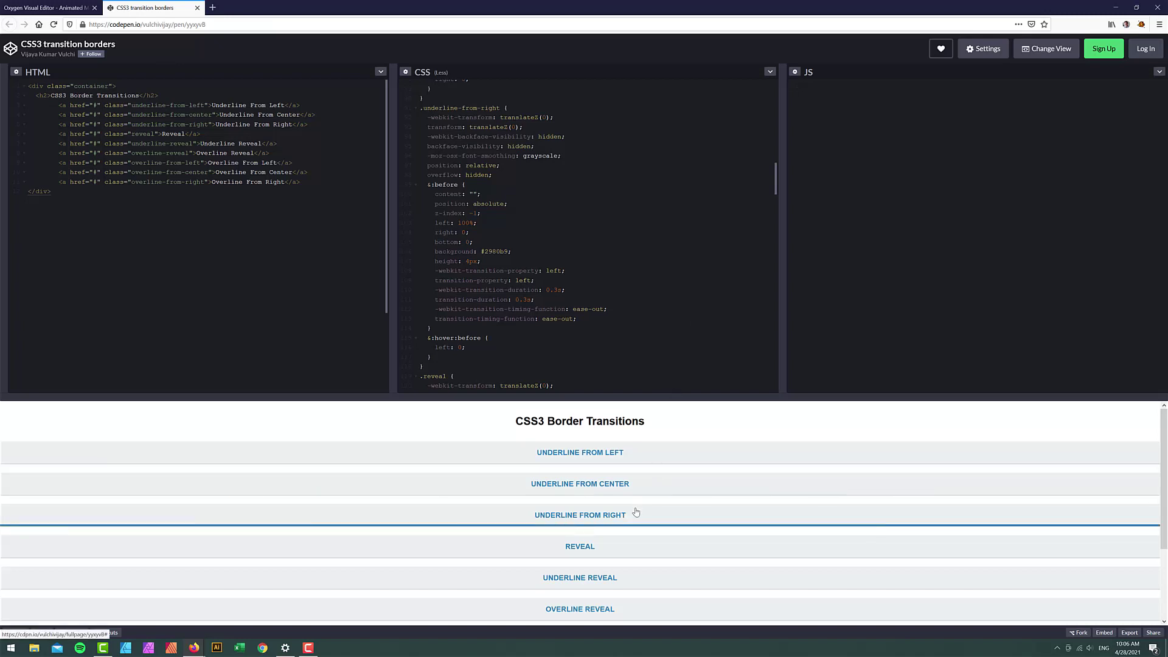
scroll(620, 550, "down", 3)
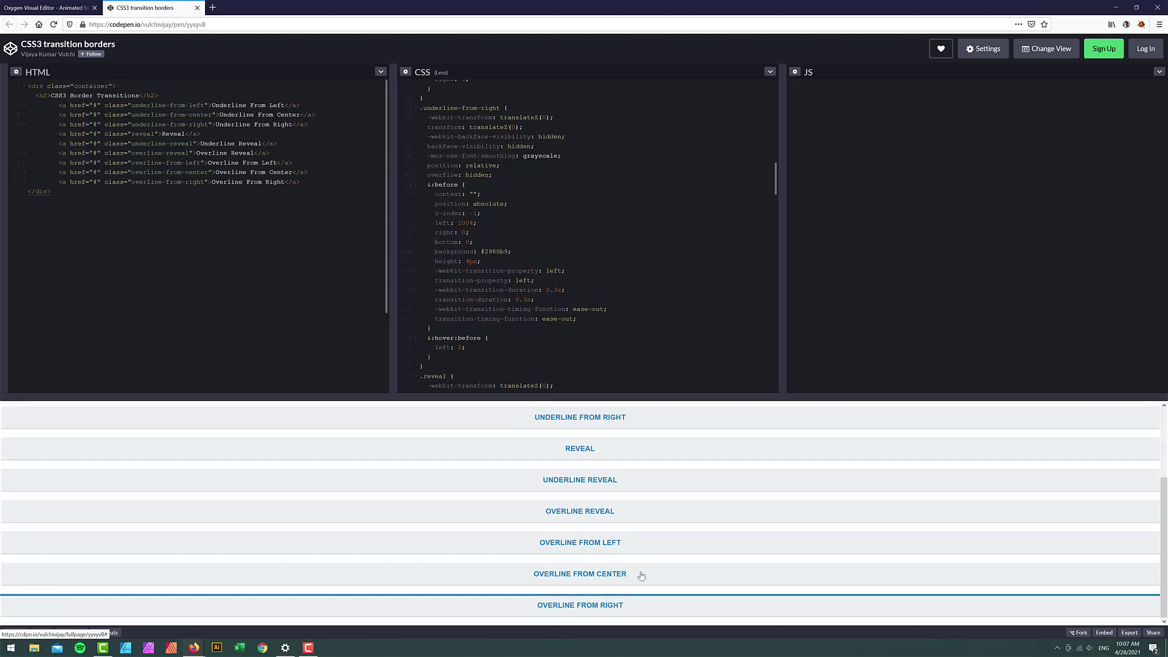
scroll(645, 575, "up", 3)
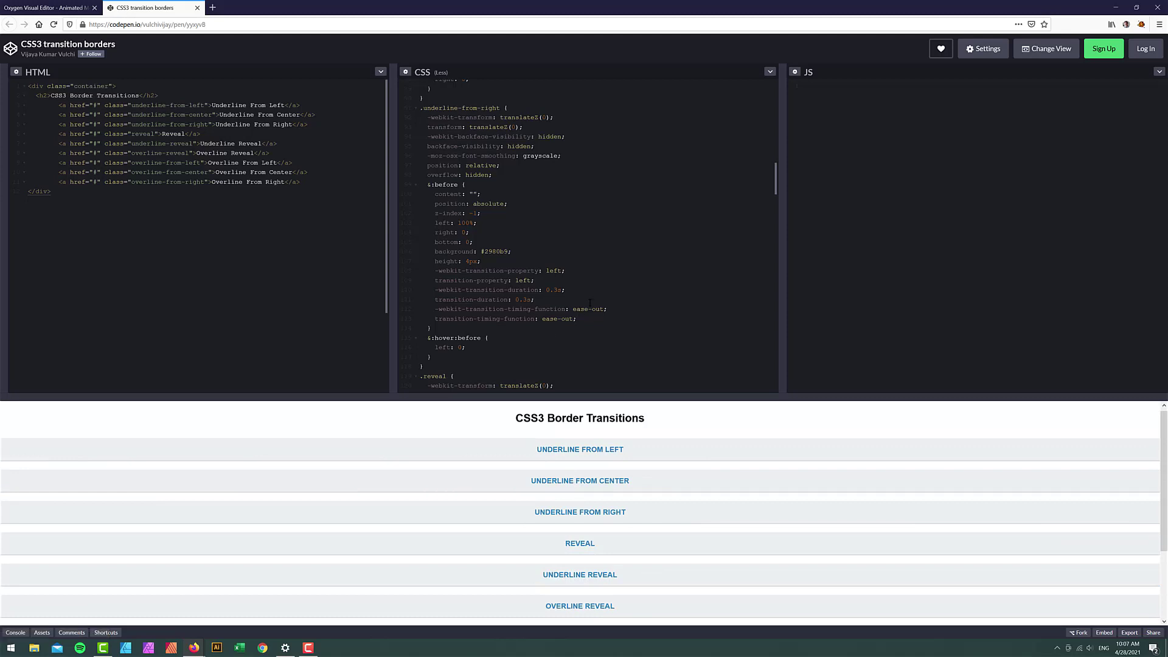
scroll(585, 296, "up", 5)
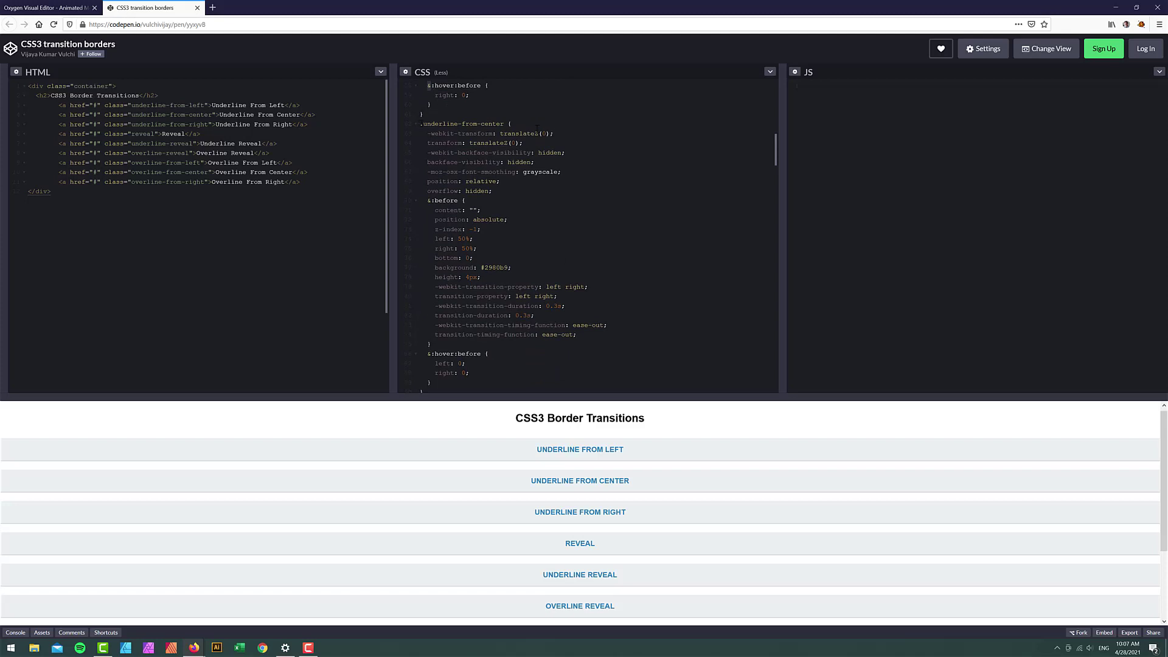
left_click_drag(509, 124, 486, 318)
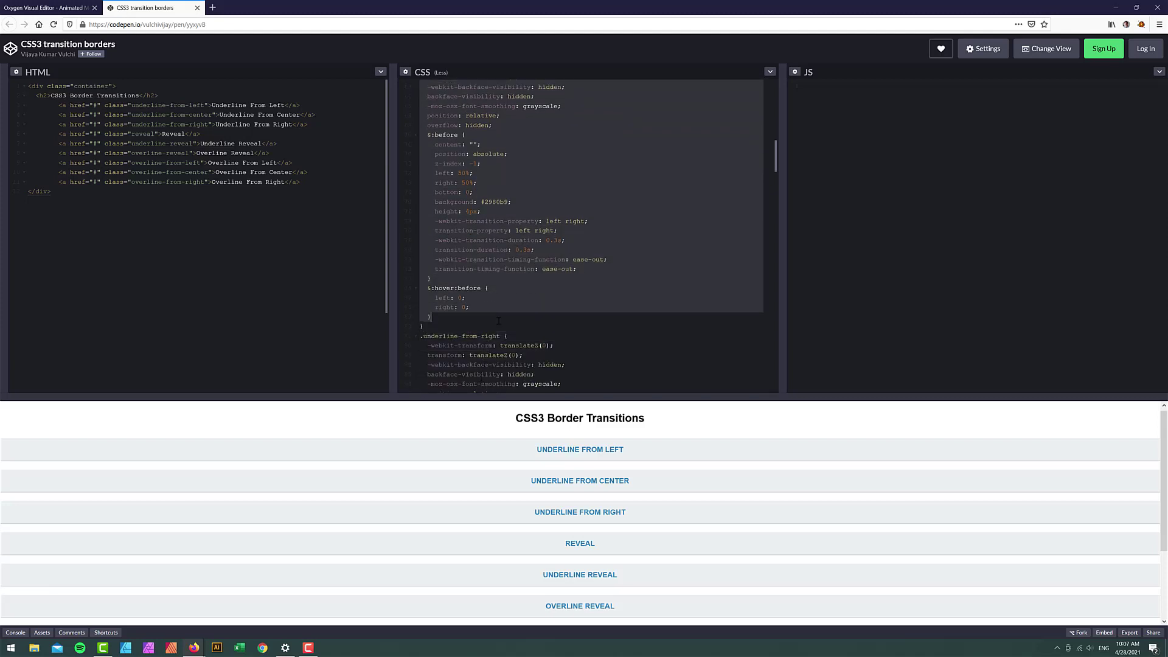
left_click(64, 7)
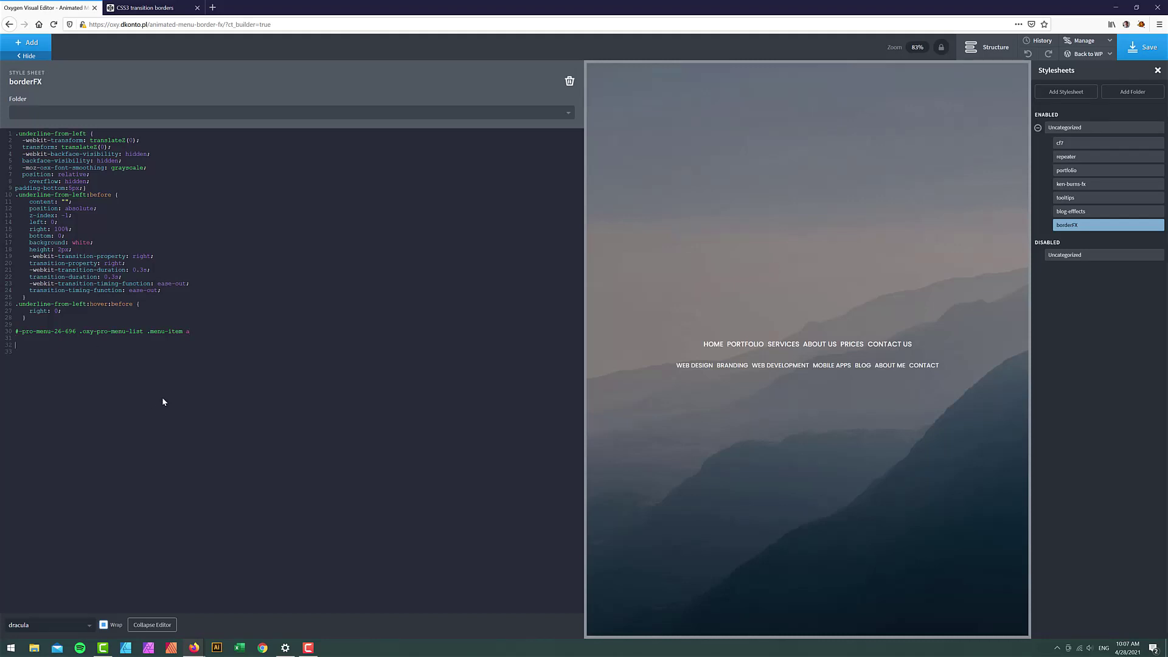
key("ctrl+v")
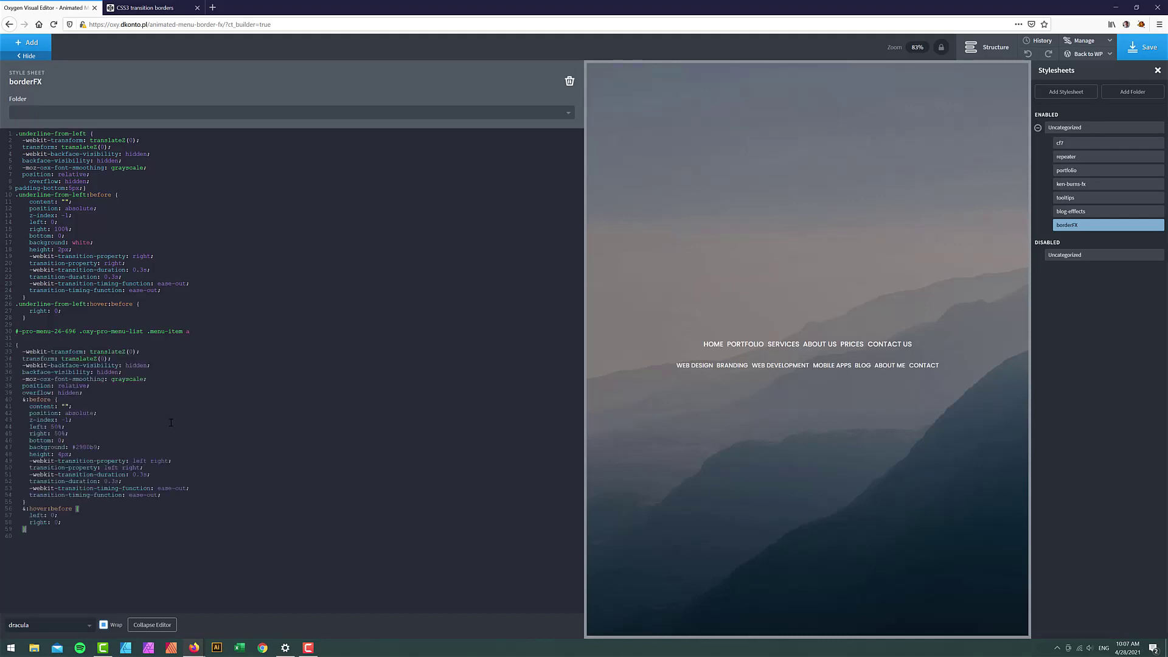
Step: Replace the & in the pasted :before and :hover:before rules with the Pro Menu link selector, and close the first rule with a brace
left_click_drag(191, 331, 2, 333)
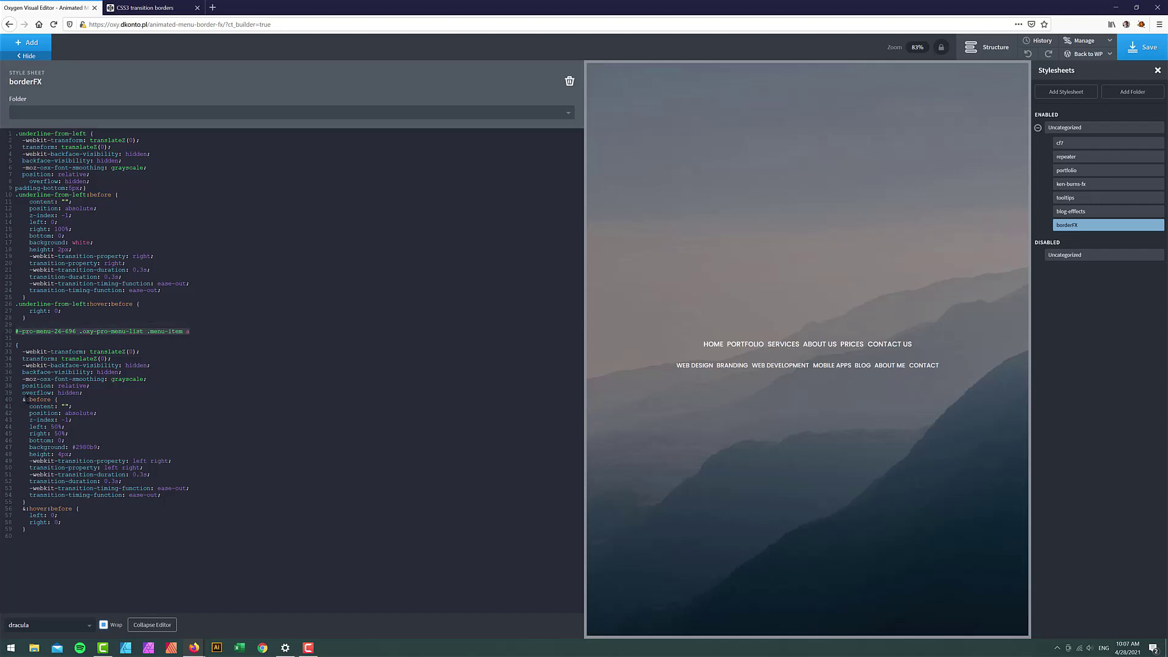
left_click(1, 402)
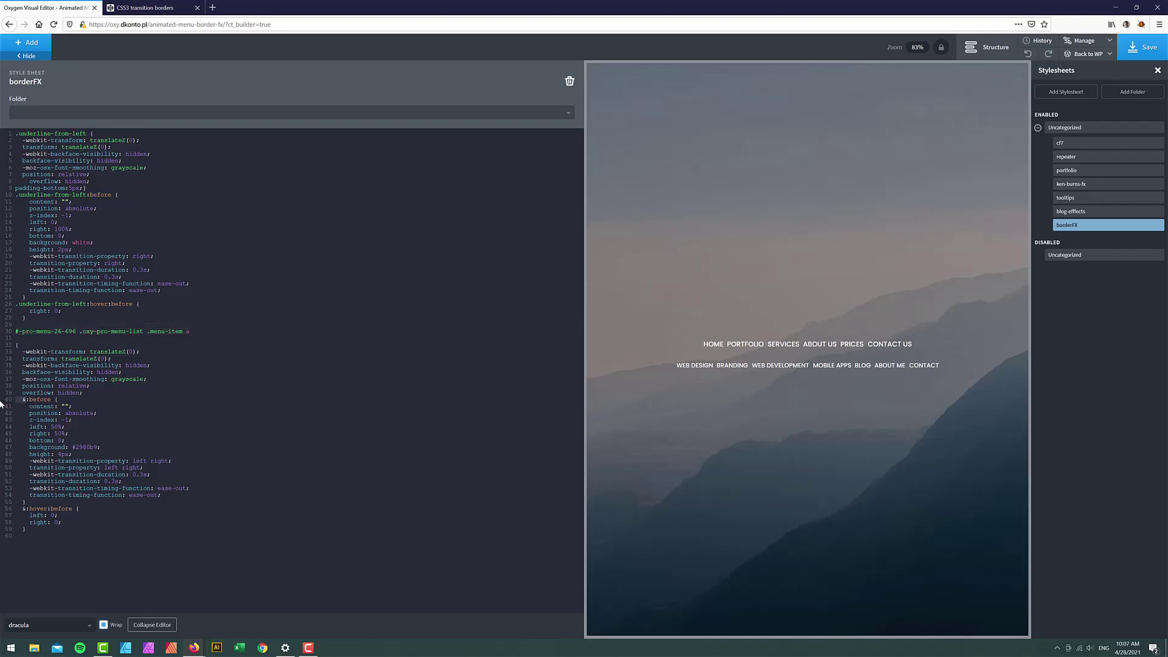
key("ctrl+v")
type("}")
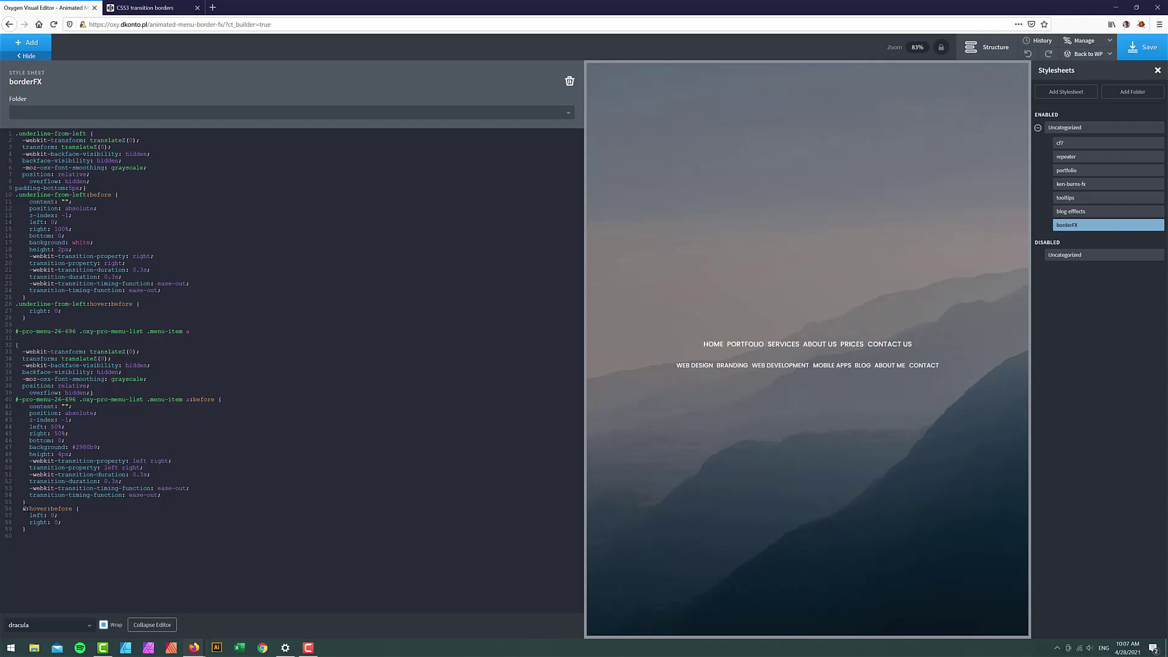
left_click(8, 511)
key("ctrl+v")
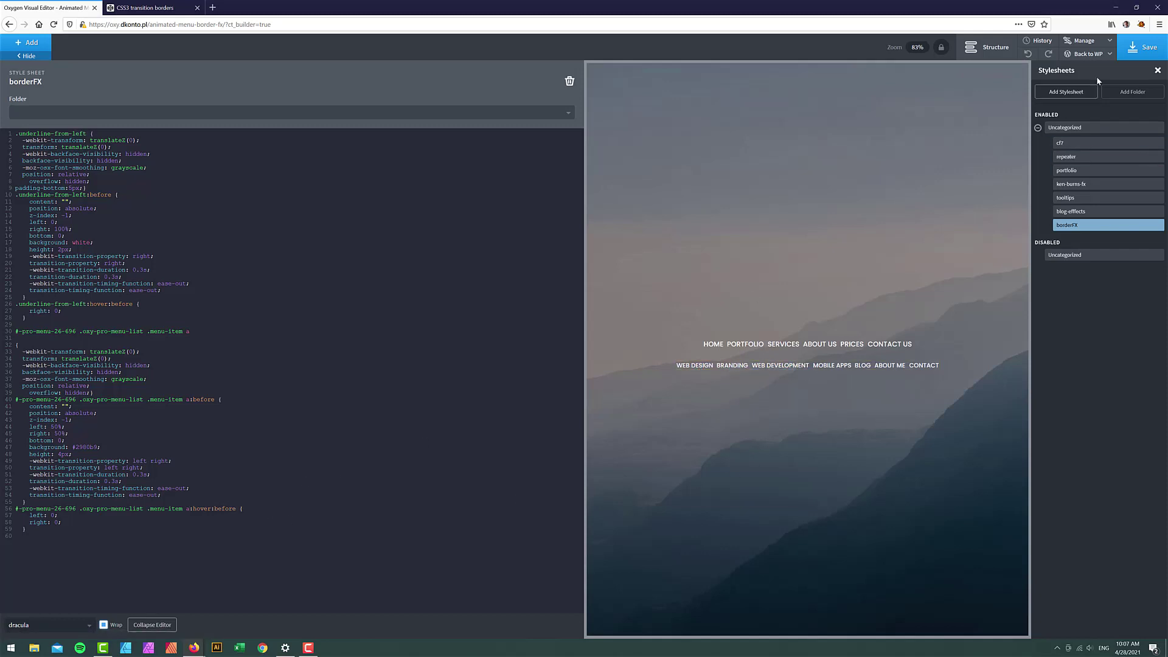
Step: Save the stylesheet, reload the published Animated Menu Border FX page and close its developer tools
left_click(1144, 47)
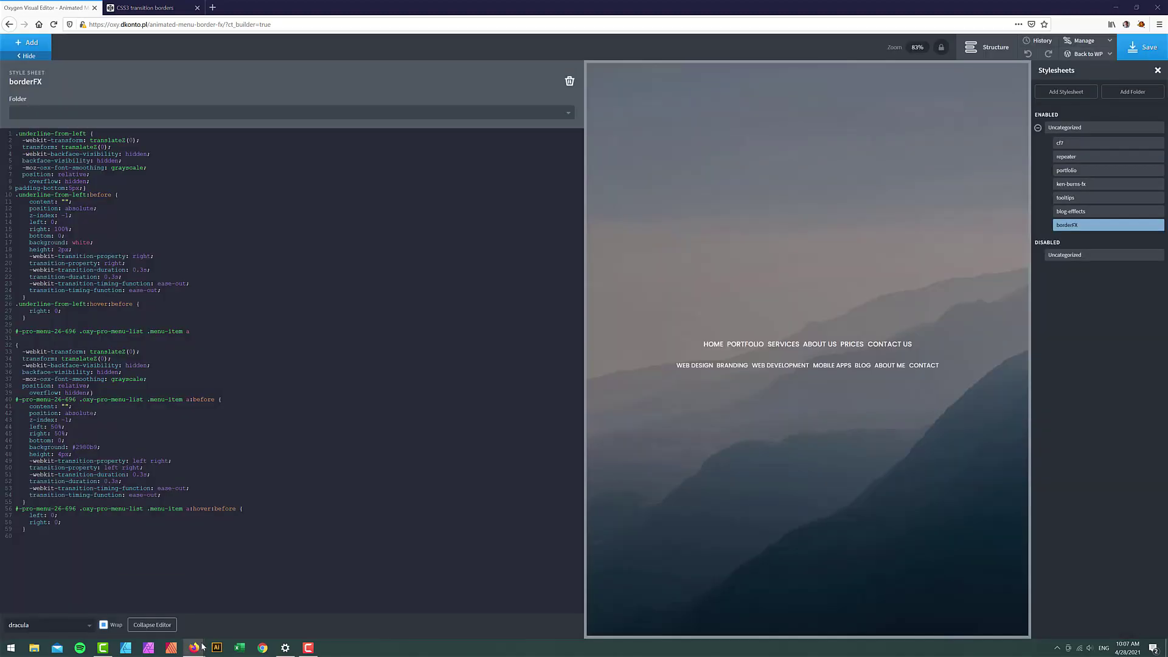
left_click(232, 596)
key("F5")
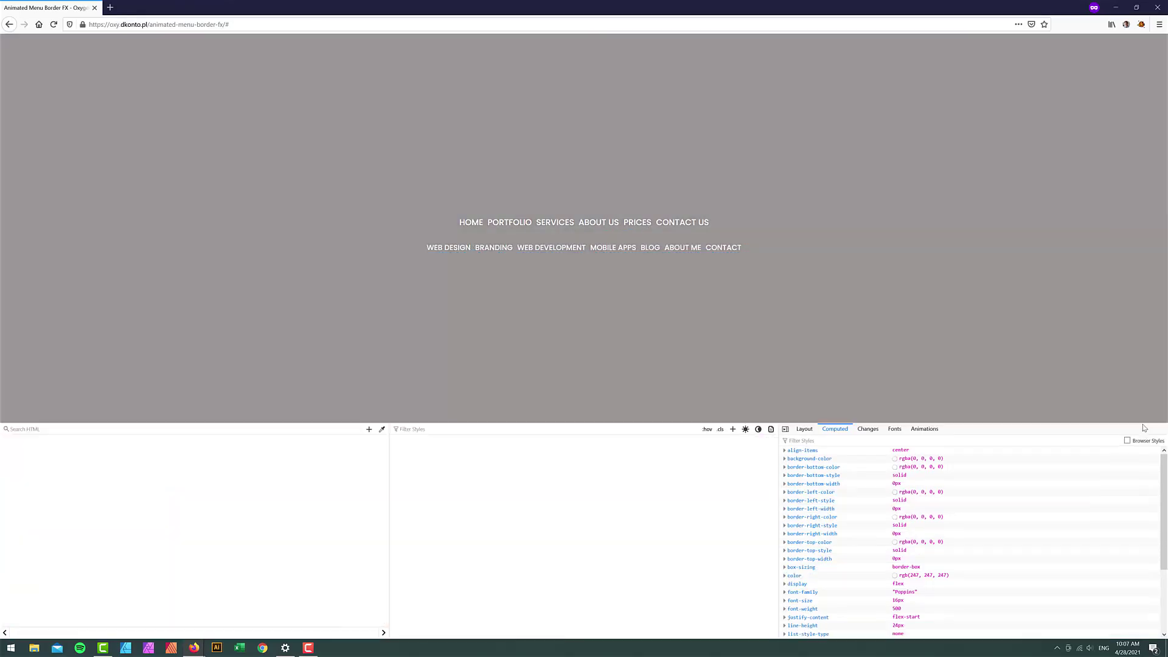
left_click(1162, 430)
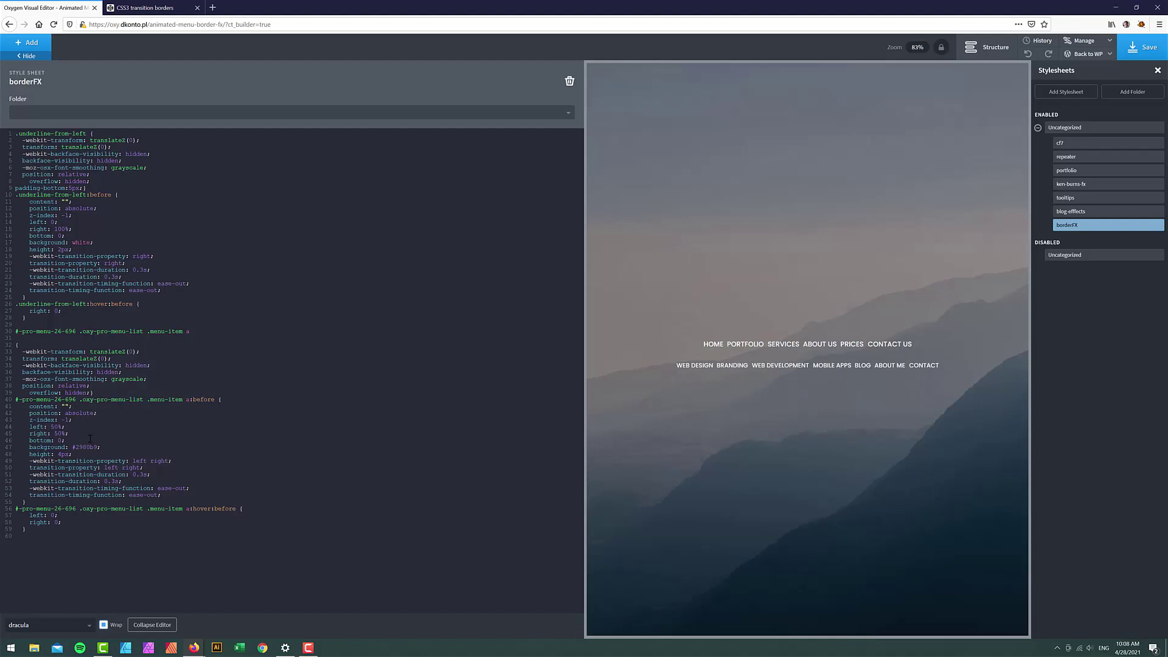
Step: Set the background to yellow and the height to 2px in the Pro Menu link's :before rule
double_click(84, 446)
key("BackSpace")
key("BackSpace")
type("yellow")
Step: Copy padding-bottom:5px from the underline-from-left rule to the end of the Pro Menu link rule, and switch to the published page
left_click_drag(85, 188, 2, 190)
left_click(91, 393)
key("Left")
key("ctrl+v")
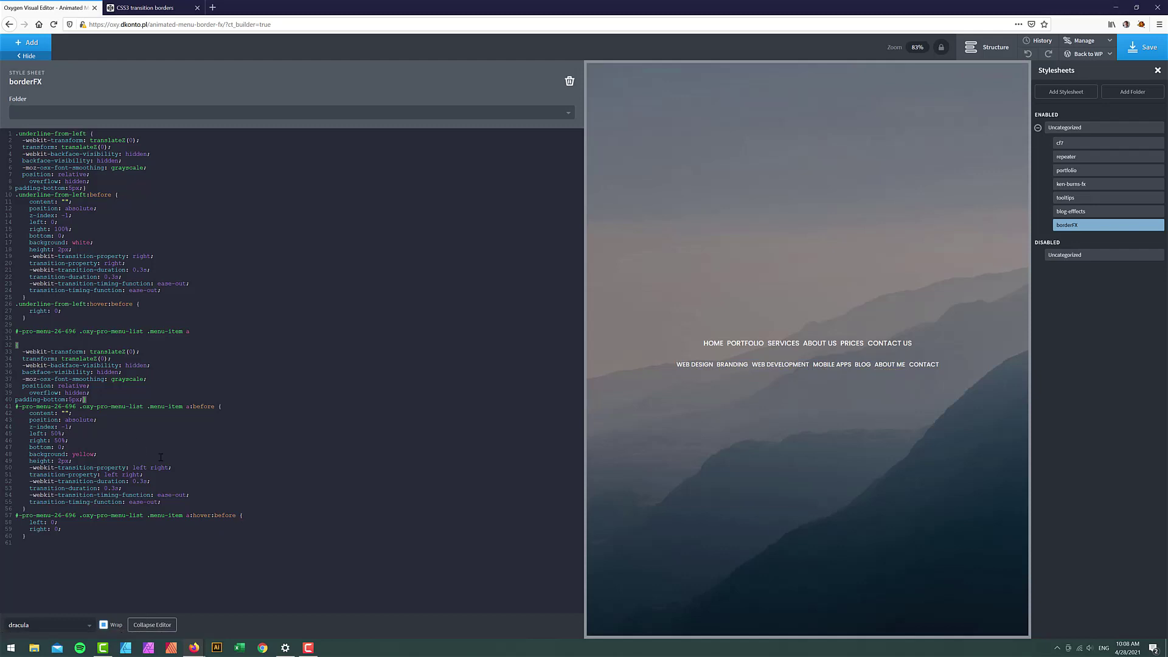
key("alt+Tab")
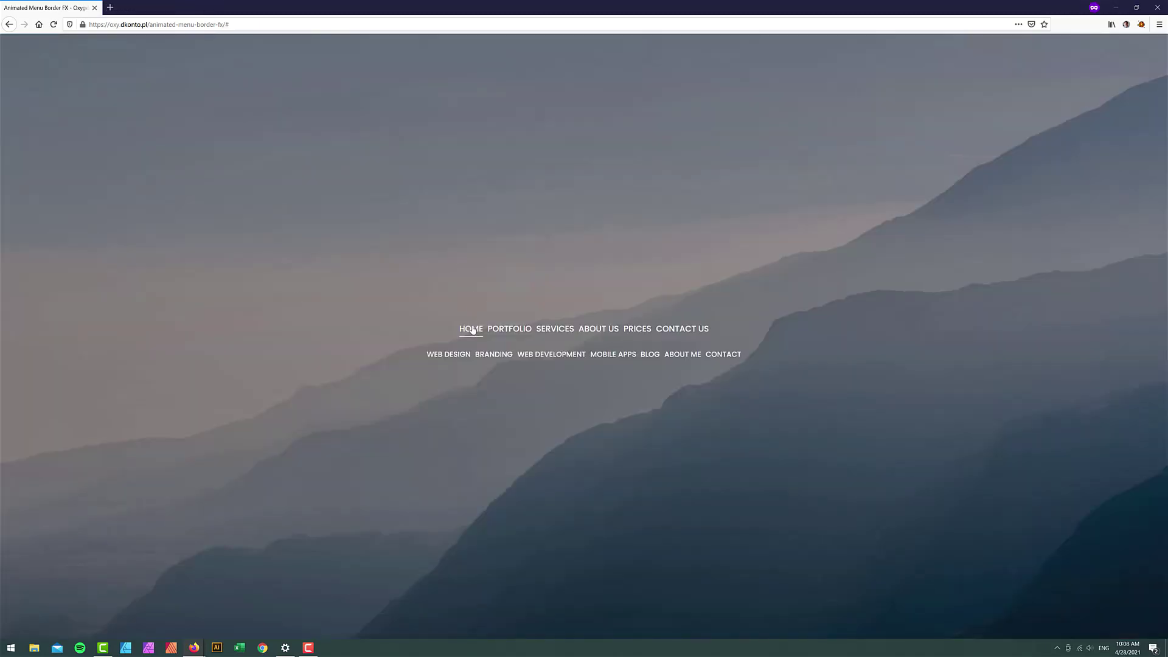